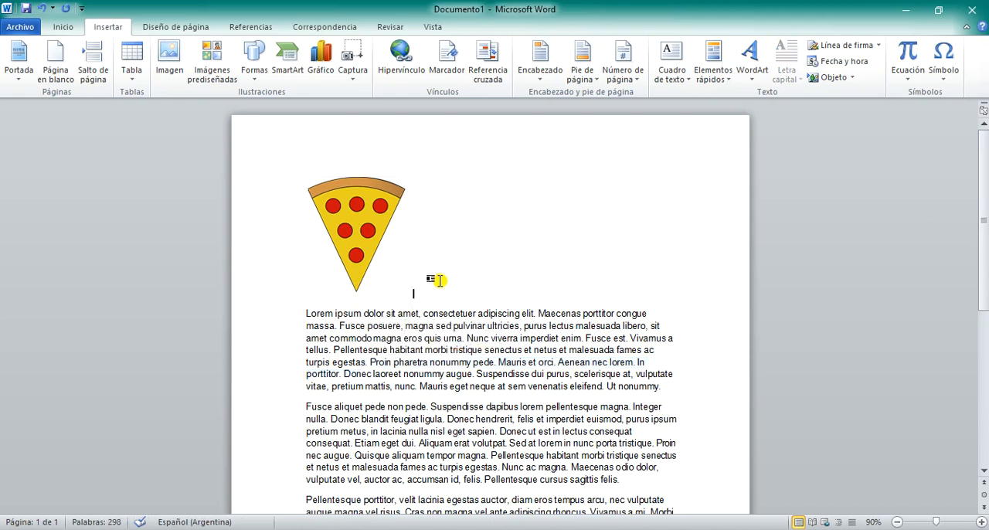
# Step: Enter a few test characters beside the pizza picture and delete them
pyautogui.write('kjkjkj')
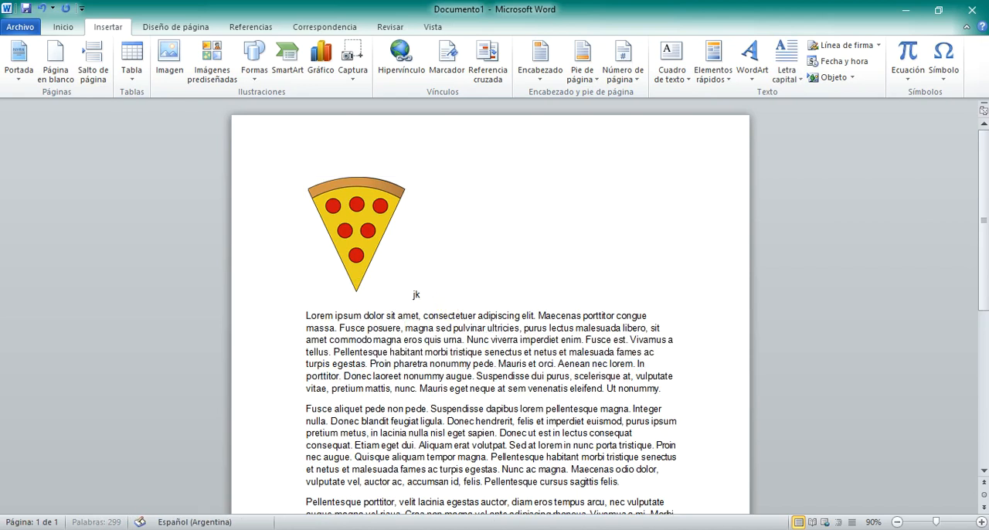
pyautogui.press('BackSpace')
pyautogui.press('BackSpace')
pyautogui.scroll(-3, 391, 361)
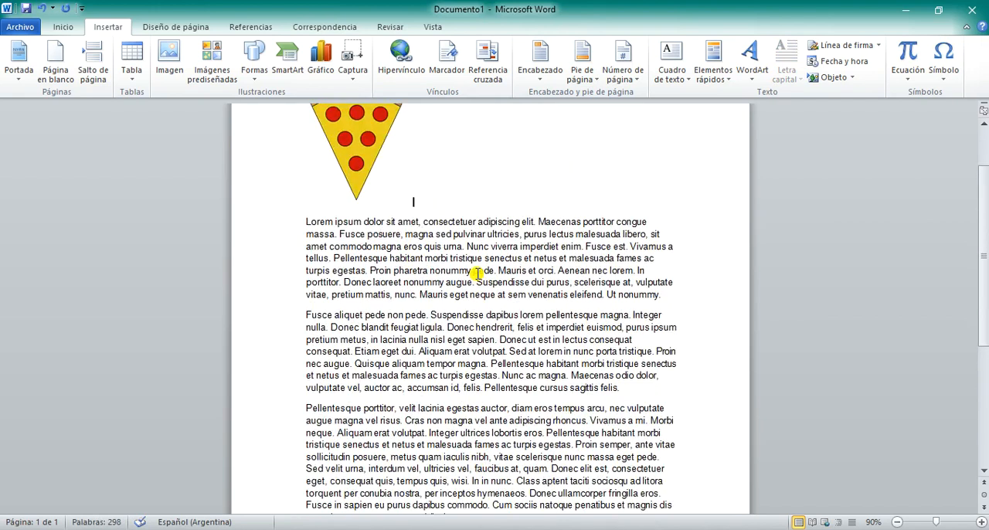
pyautogui.scroll(-1, 479, 274)
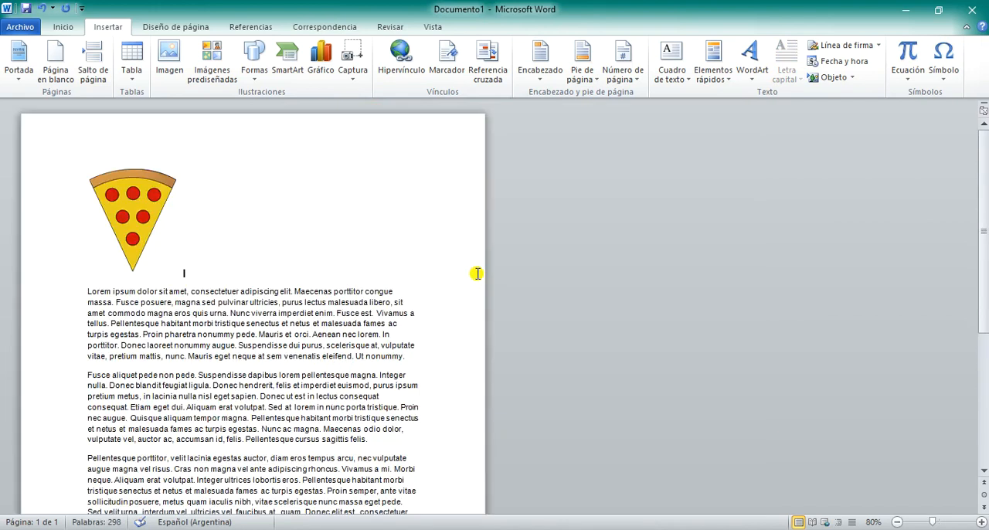
# Step: Position the pizza picture at the upper left of the page with text wrapping around it
pyautogui.rightClick(156, 221)
pyautogui.click(153, 230)
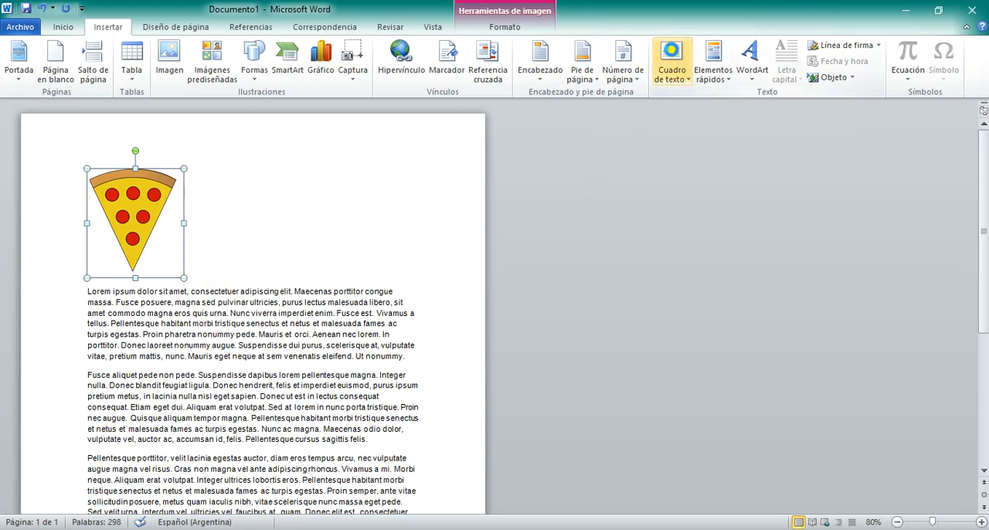
pyautogui.click(672, 54)
pyautogui.click(110, 30)
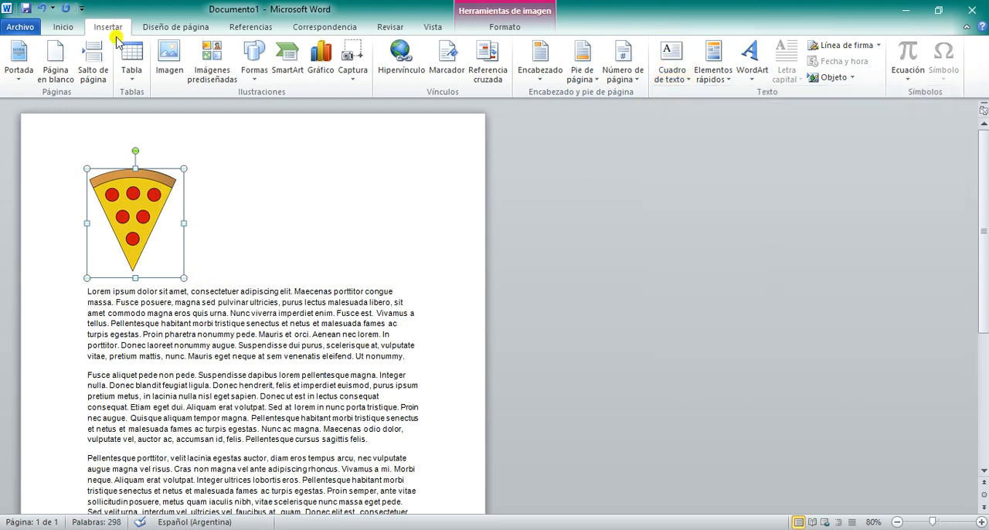
pyautogui.click(151, 27)
pyautogui.click(504, 28)
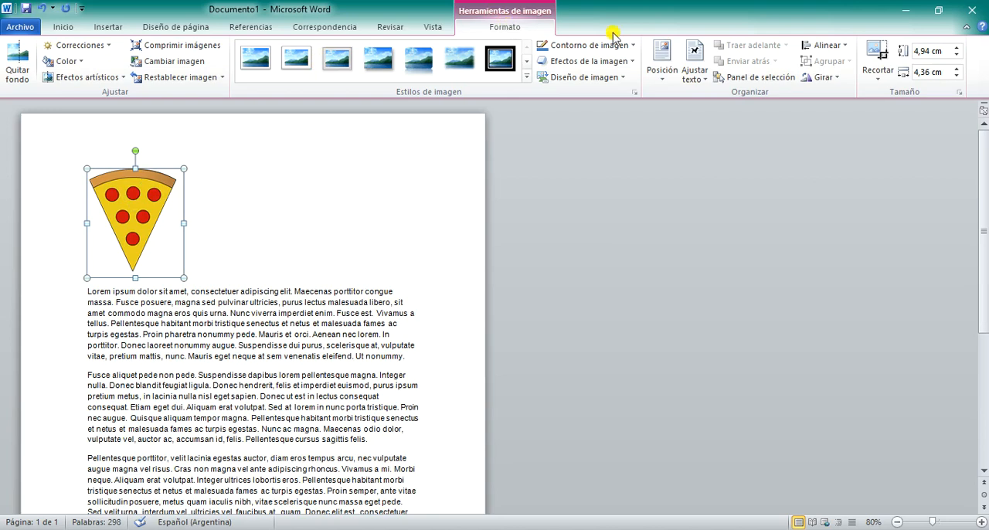
pyautogui.click(662, 55)
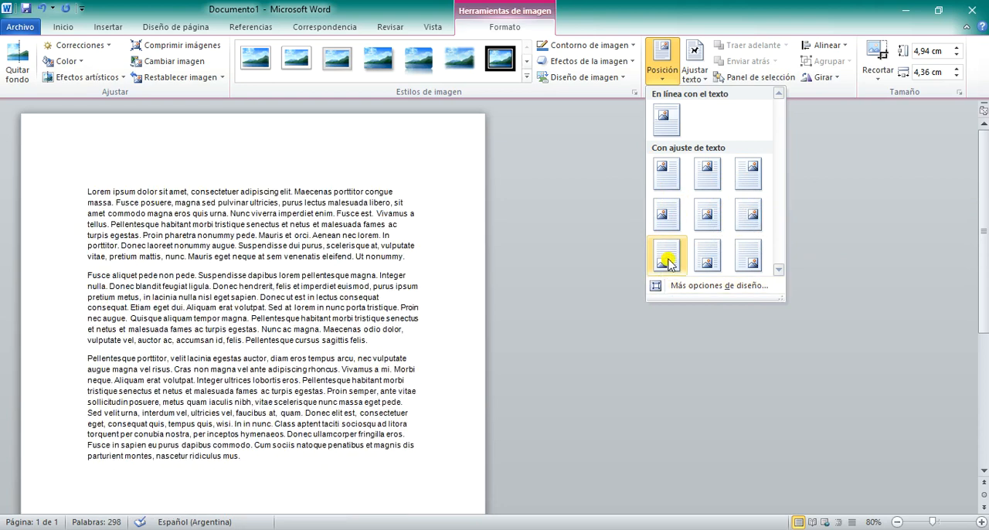
pyautogui.press('Escape')
pyautogui.scroll(-2, 380, 187)
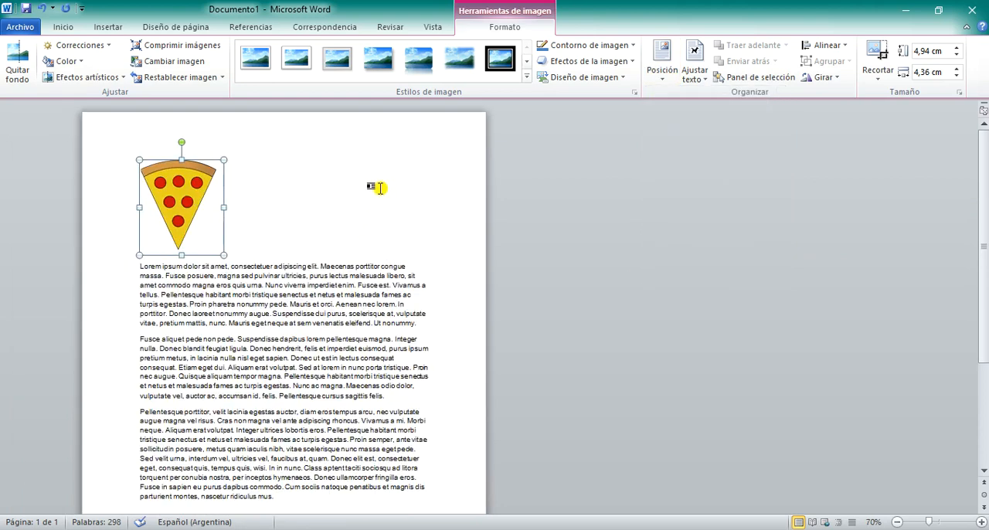
pyautogui.click(662, 58)
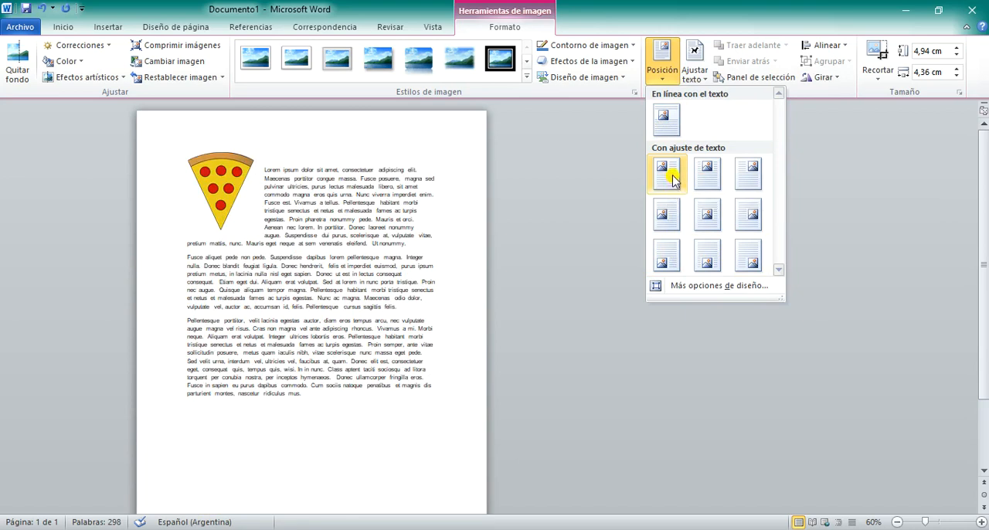
pyautogui.click(671, 178)
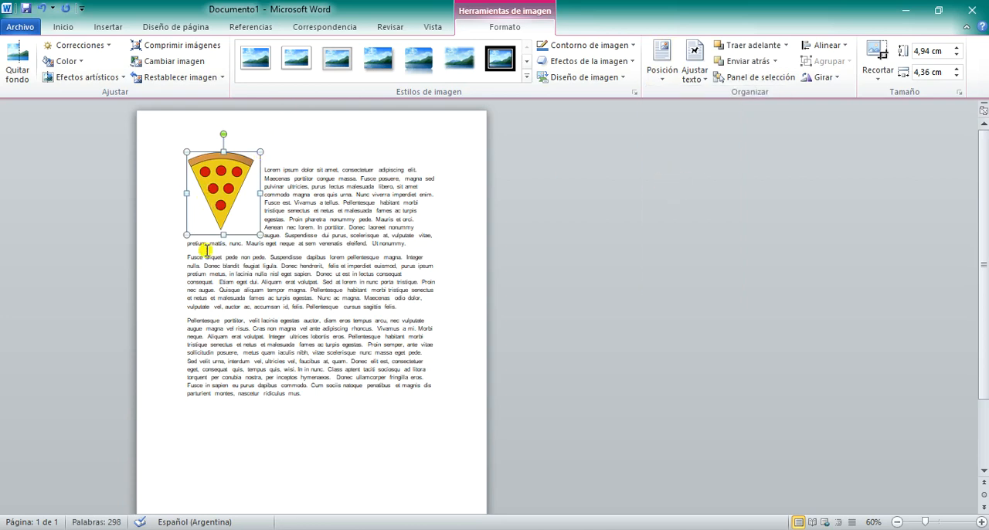
# Step: Move the pizza picture into the second paragraph and shift it right and slightly up into the end of the first paragraph
pyautogui.scroll(2, 204, 166)
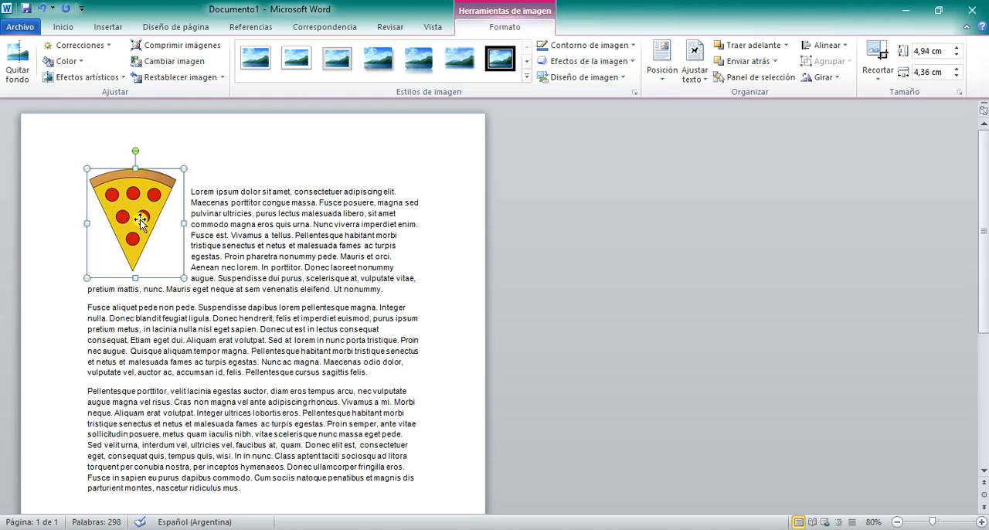
pyautogui.moveTo(132, 211); pyautogui.dragTo(198, 324)
pyautogui.scroll(-1, 325, 339)
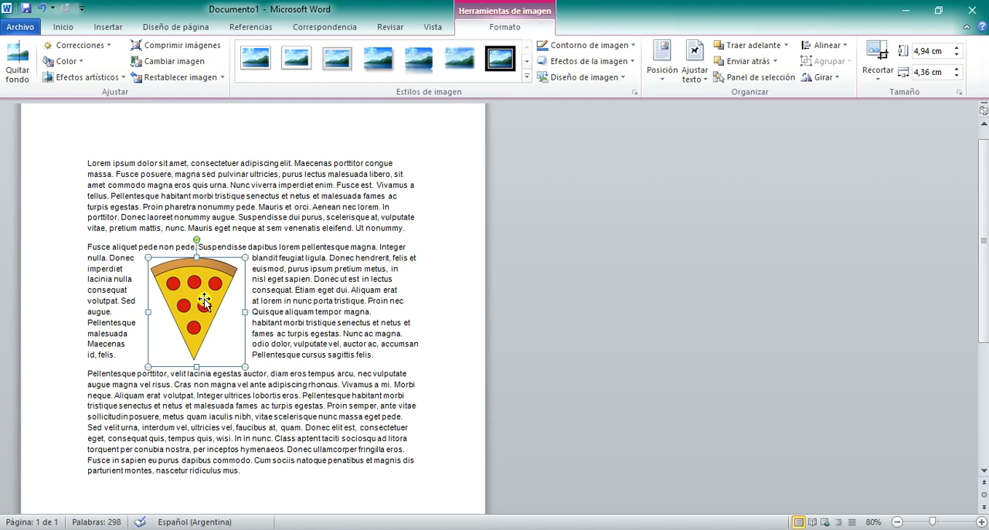
pyautogui.moveTo(195, 304); pyautogui.dragTo(321, 290)
# Step: Position the pizza picture at the middle right of the page using the preset with text wrapping
pyautogui.click(662, 61)
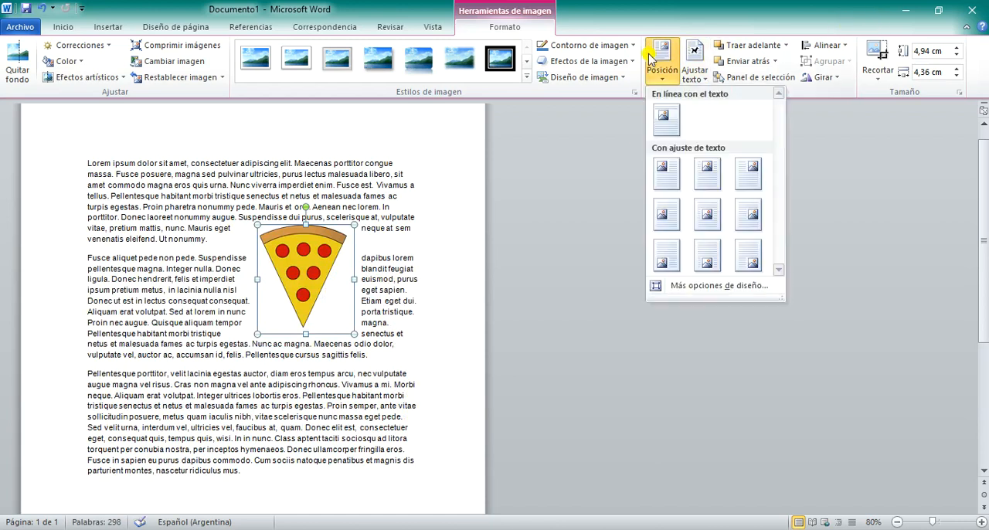
pyautogui.click(697, 173)
pyautogui.click(663, 60)
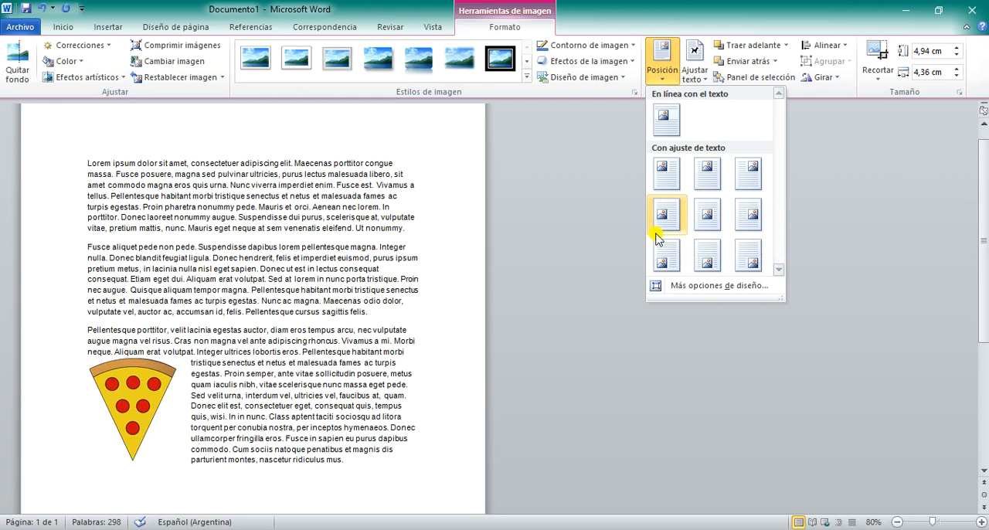
pyautogui.click(748, 214)
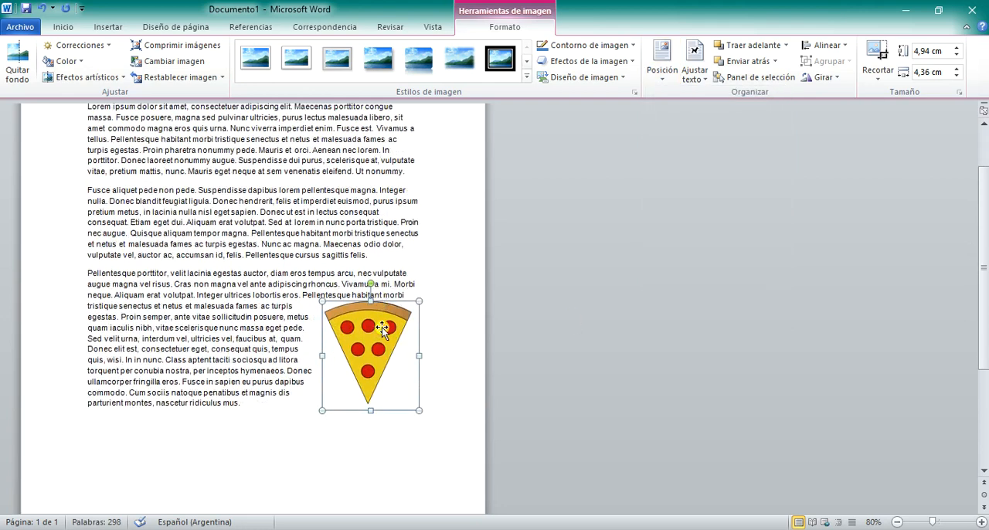
# Step: Move the pizza picture to the centre of the second paragraph and enlarge it to about 6,27 × 5,54 cm
pyautogui.moveTo(393, 406); pyautogui.dragTo(261, 321)
pyautogui.moveTo(288, 380)
pyautogui.mouseDown()
pyautogui.moveTo(316, 390)
pyautogui.moveTo(298, 367)
pyautogui.mouseUp()
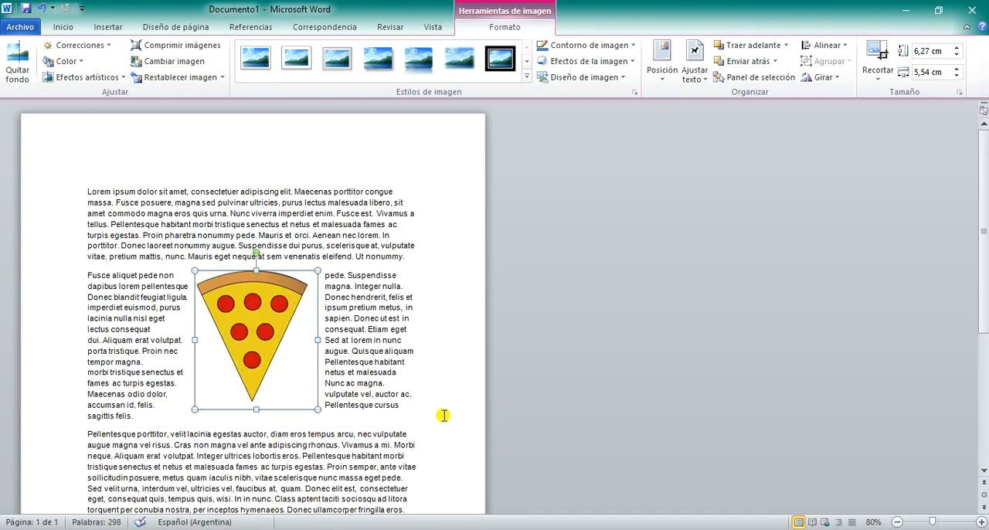
# Step: Insert the helicopter picture "maxresdefault" on a new line below the last paragraph
pyautogui.scroll(-3, 435, 408)
pyautogui.click(270, 450)
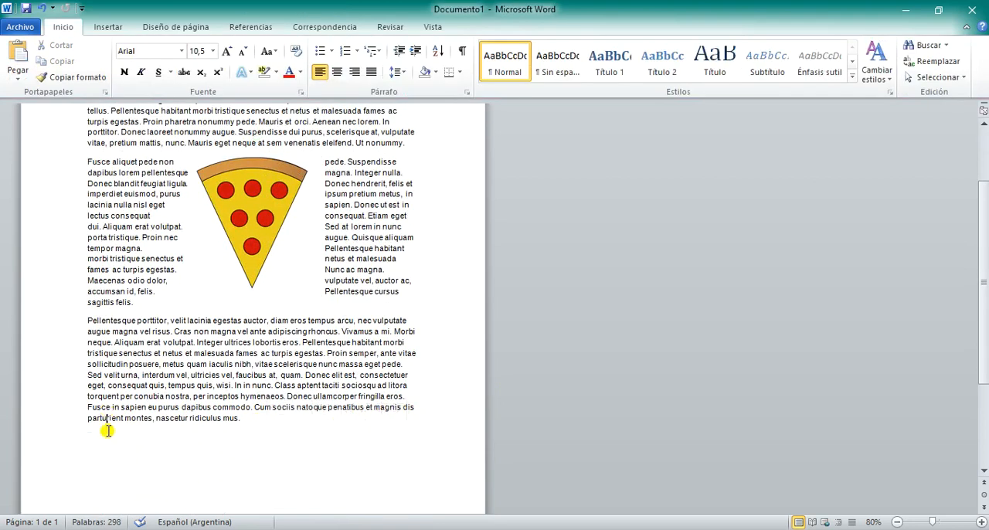
pyautogui.press('Return')
pyautogui.click(108, 27)
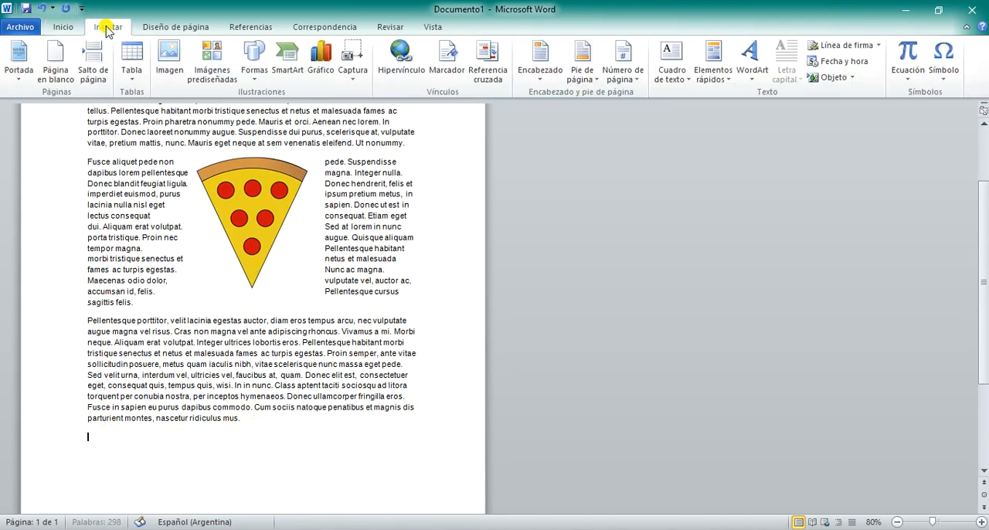
pyautogui.click(164, 63)
pyautogui.moveTo(515, 342); pyautogui.dragTo(508, 415)
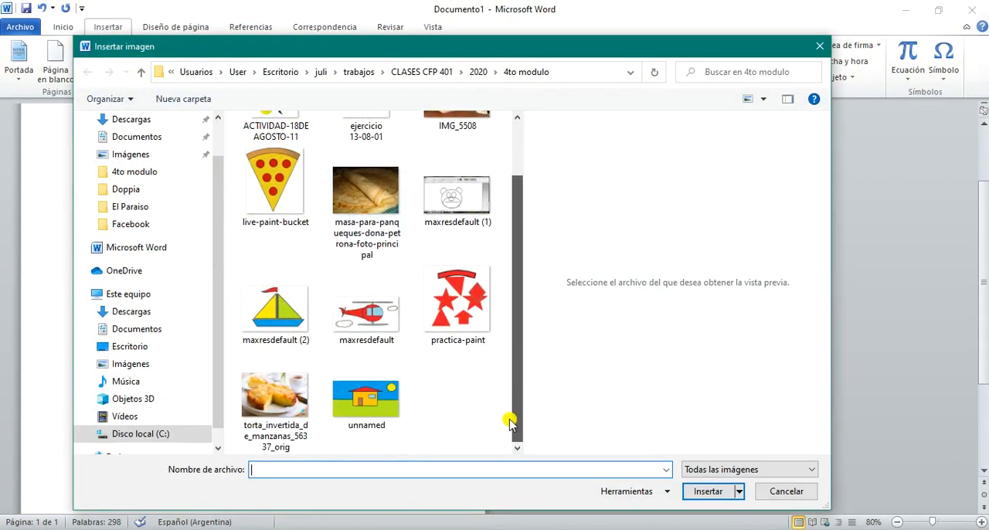
pyautogui.click(376, 323)
pyautogui.click(704, 493)
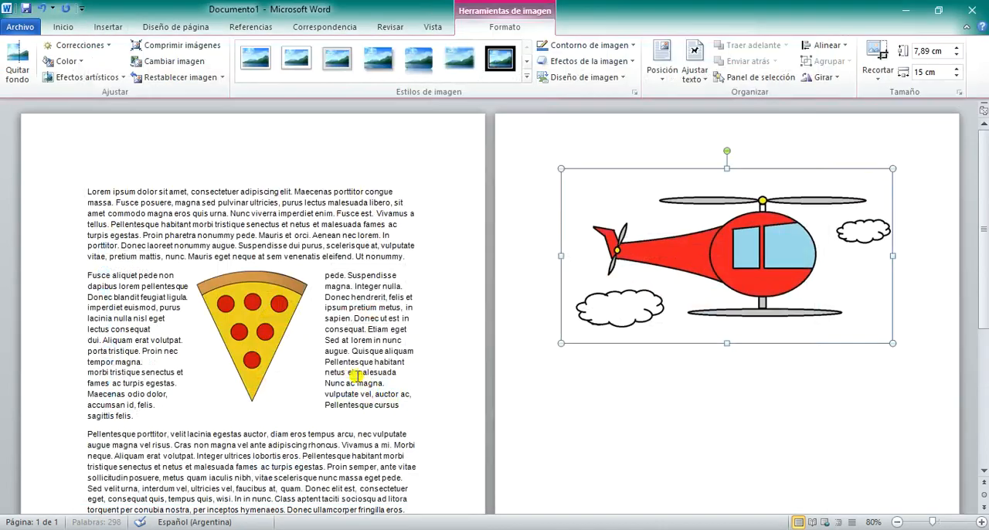
# Step: Move the helicopter picture from the second page to just below the last paragraph on the first page
pyautogui.scroll(-3, 350, 362)
pyautogui.scroll(2, 646, 160)
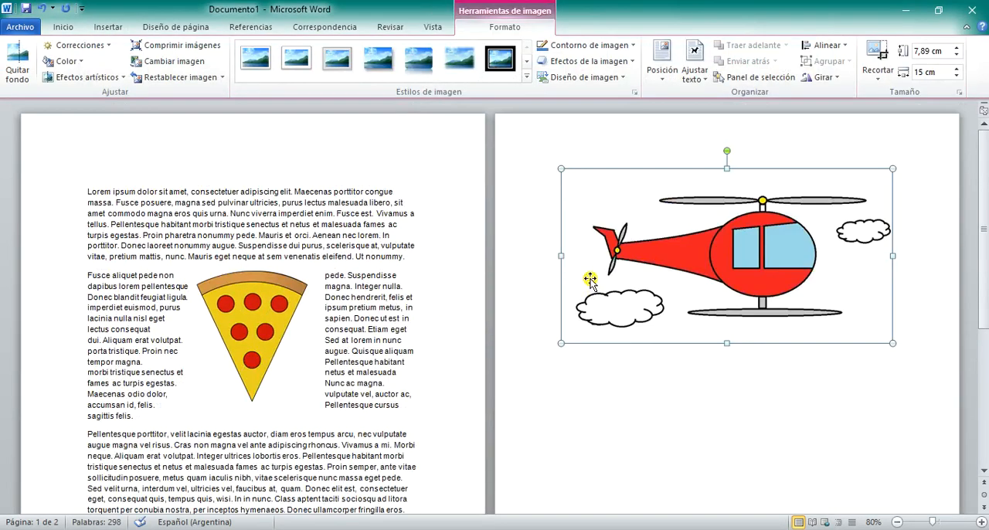
pyautogui.scroll(-1, 652, 273)
pyautogui.scroll(-2, 272, 430)
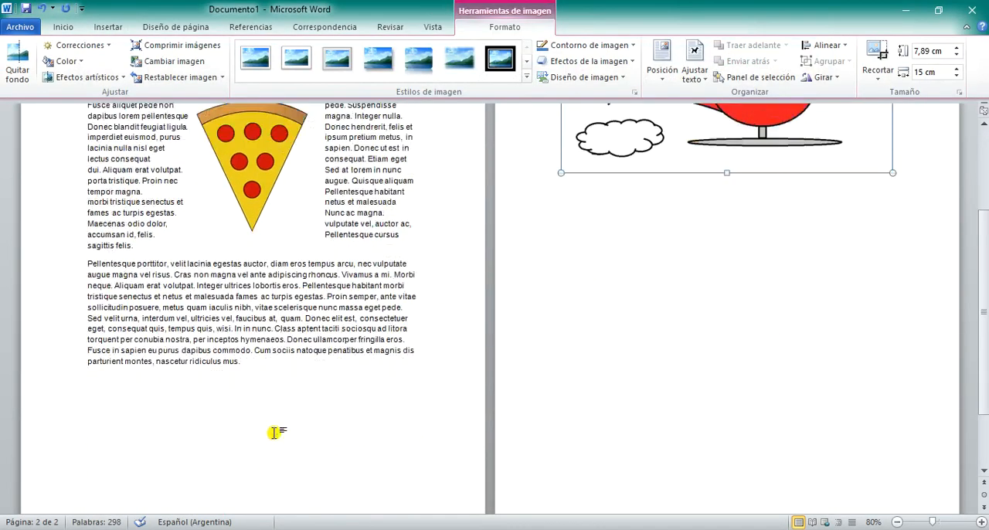
pyautogui.click(239, 412)
pyautogui.scroll(4, 239, 393)
pyautogui.moveTo(562, 230); pyautogui.dragTo(249, 458)
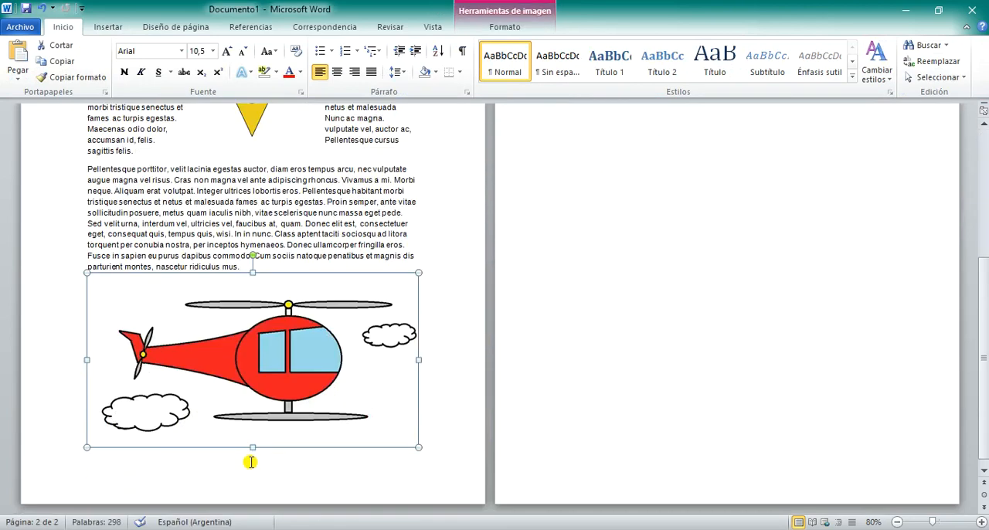
# Step: Delete the empty lines after the helicopter picture to remove the blank second page
pyautogui.scroll(4, 451, 404)
pyautogui.click(592, 274)
pyautogui.scroll(-4, 262, 508)
pyautogui.click(214, 478)
pyautogui.scroll(6, 700, 276)
pyautogui.click(653, 326)
pyautogui.press('BackSpace')
pyautogui.press('BackSpace')
pyautogui.press('BackSpace')
pyautogui.press('BackSpace')
pyautogui.scroll(-2, 573, 231)
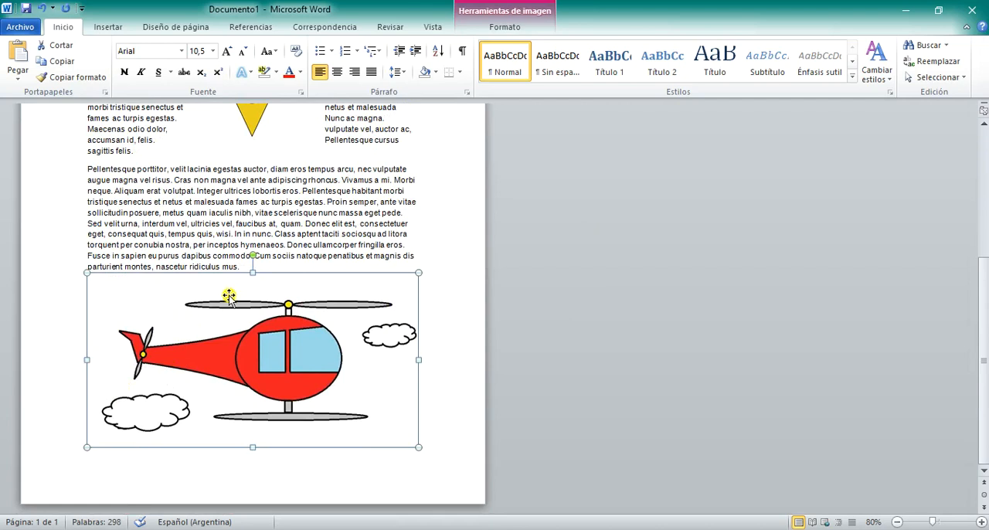
pyautogui.scroll(2, 316, 347)
pyautogui.click(264, 326)
pyautogui.click(281, 370)
pyautogui.click(295, 272)
pyautogui.click(253, 408)
pyautogui.click(289, 201)
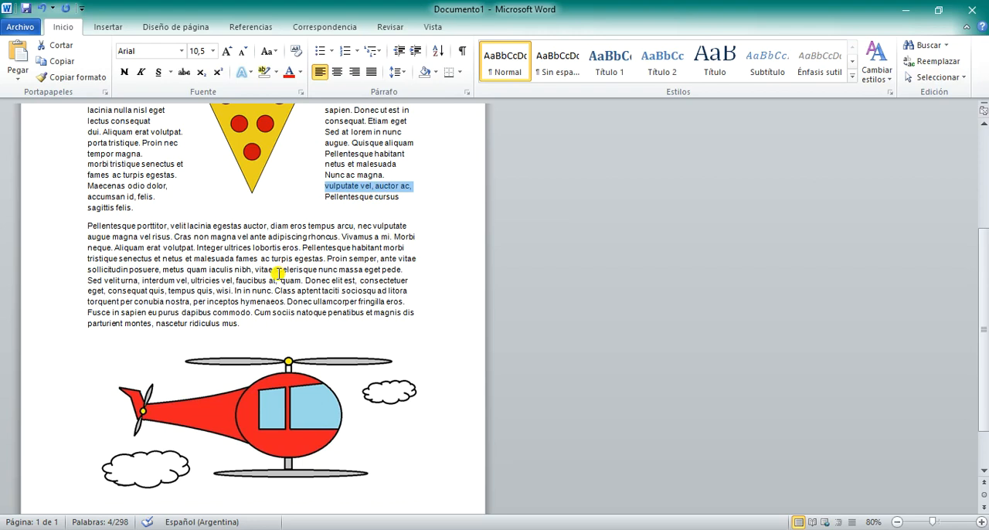
# Step: Set the helicopter picture's text wrapping to "Detrás del texto"
pyautogui.click(310, 413)
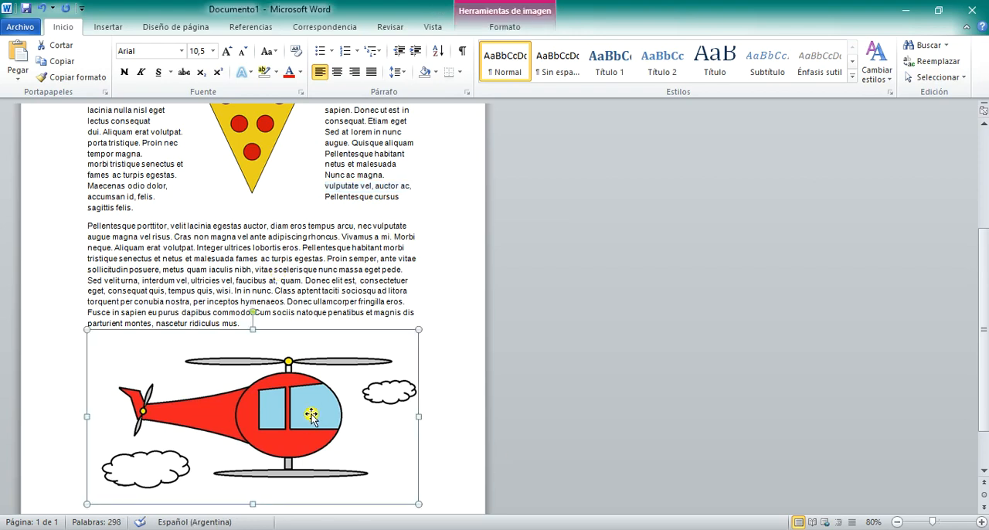
pyautogui.click(504, 27)
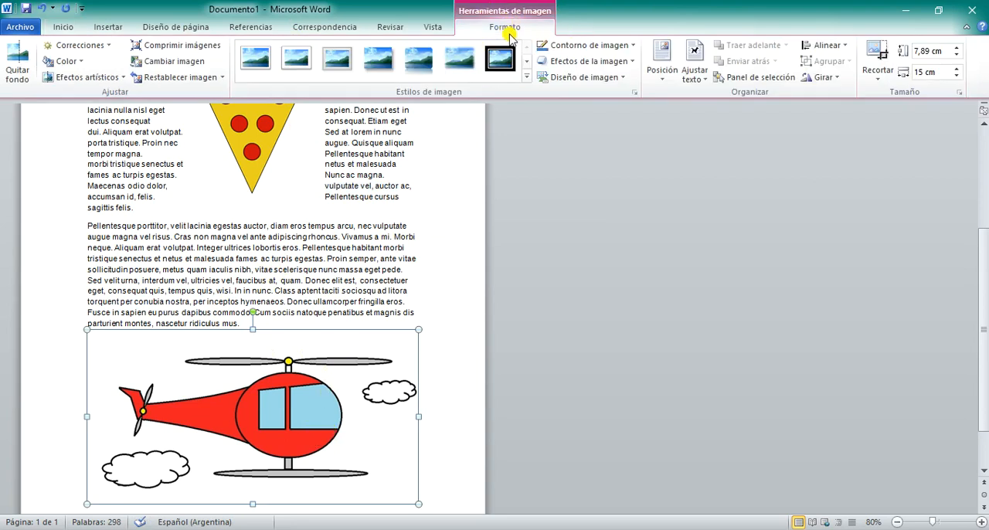
pyautogui.click(707, 82)
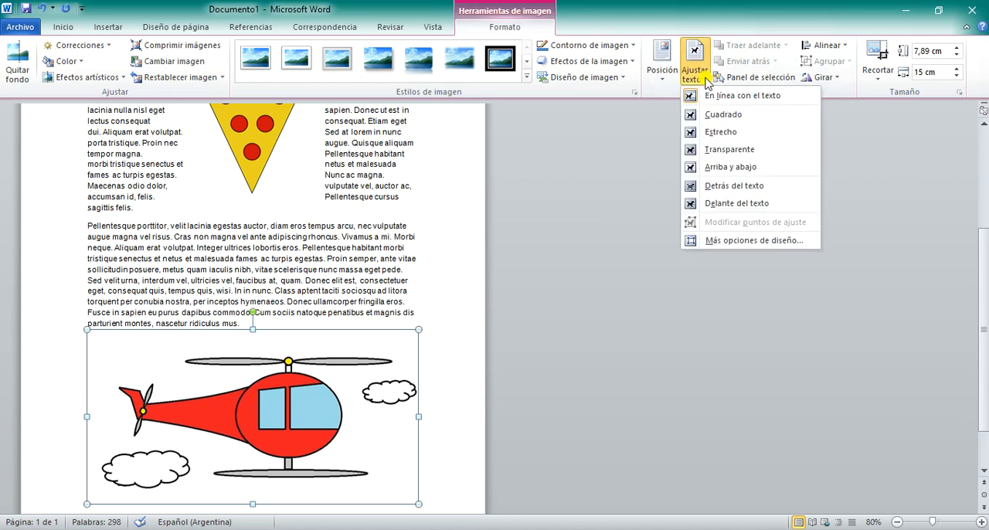
pyautogui.click(722, 193)
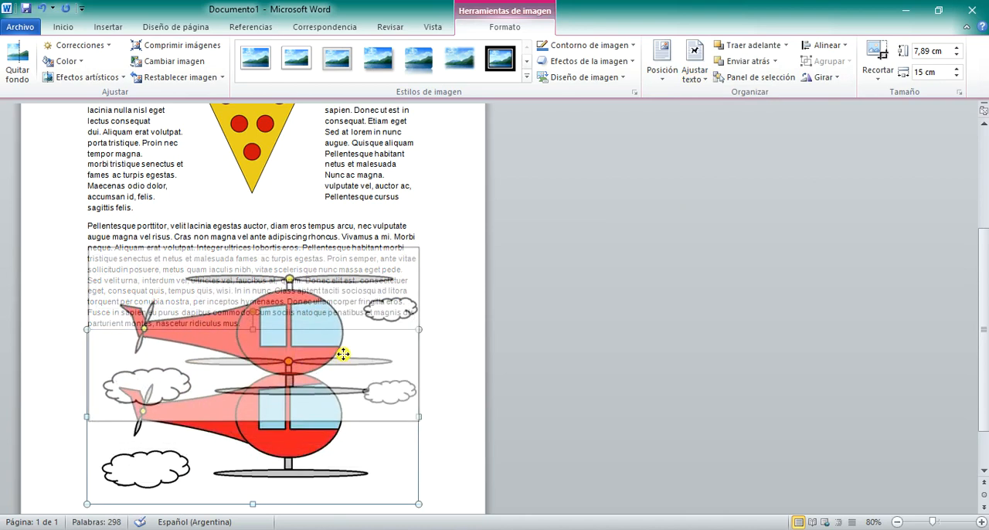
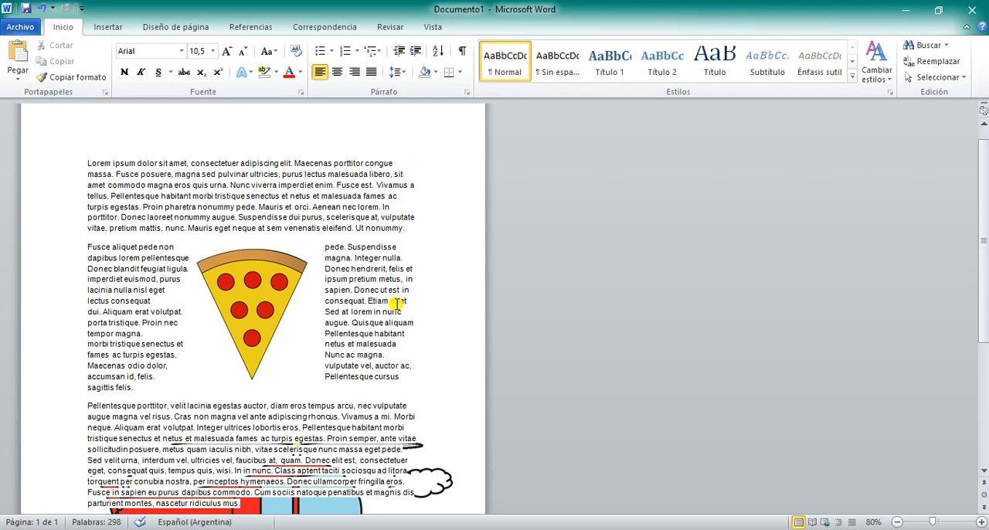
# Step: Add empty lines after the last paragraph on the first page until the cursor reaches a new second page
pyautogui.scroll(-6, 395, 303)
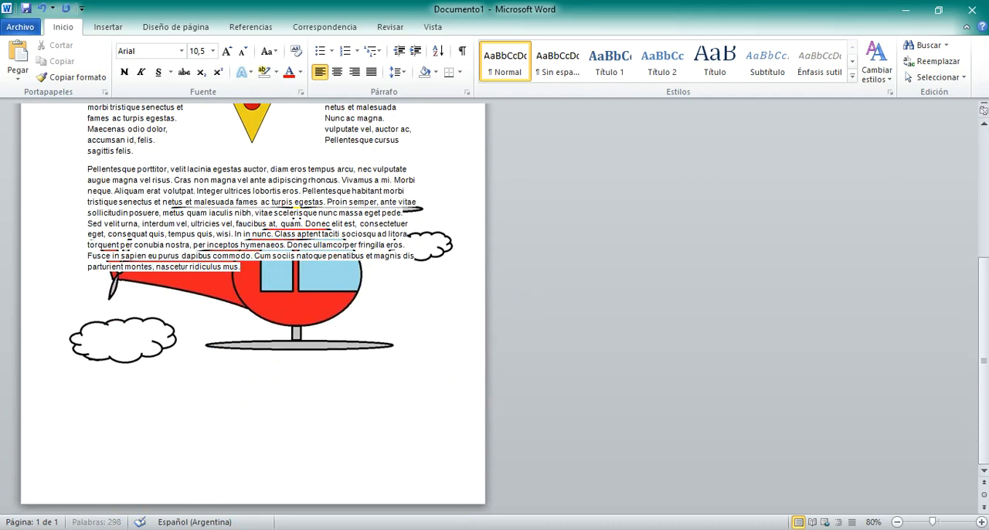
pyautogui.press('Return')
pyautogui.press('Return')
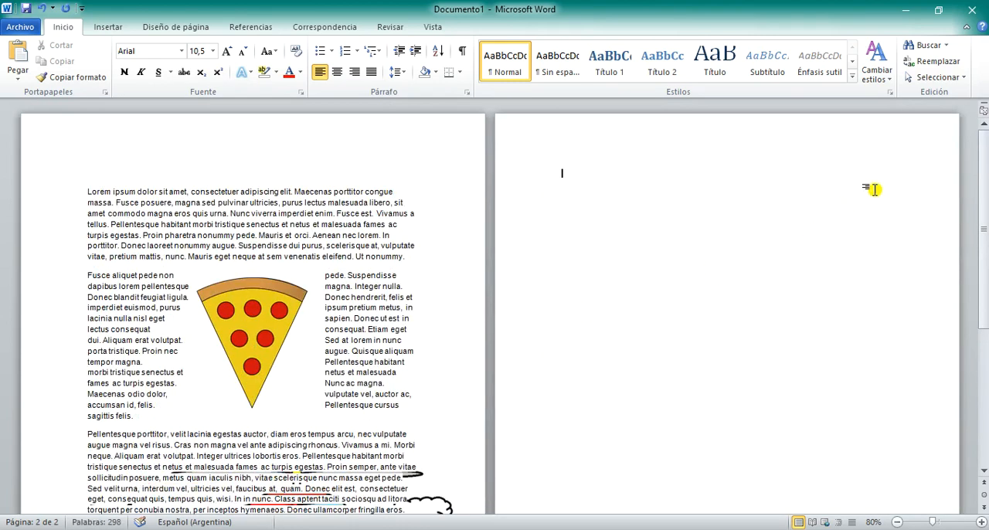
pyautogui.keyDown('ctrl'); pyautogui.scroll(1, 883, 214); pyautogui.keyUp('ctrl')
pyautogui.scroll(-1, 871, 216)
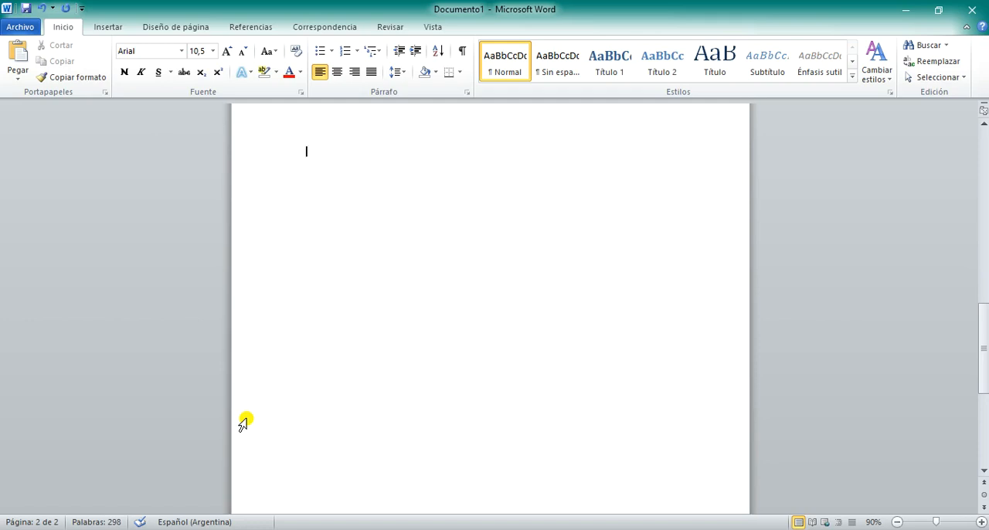
pyautogui.scroll(5, 464, 400)
pyautogui.scroll(-4, 464, 408)
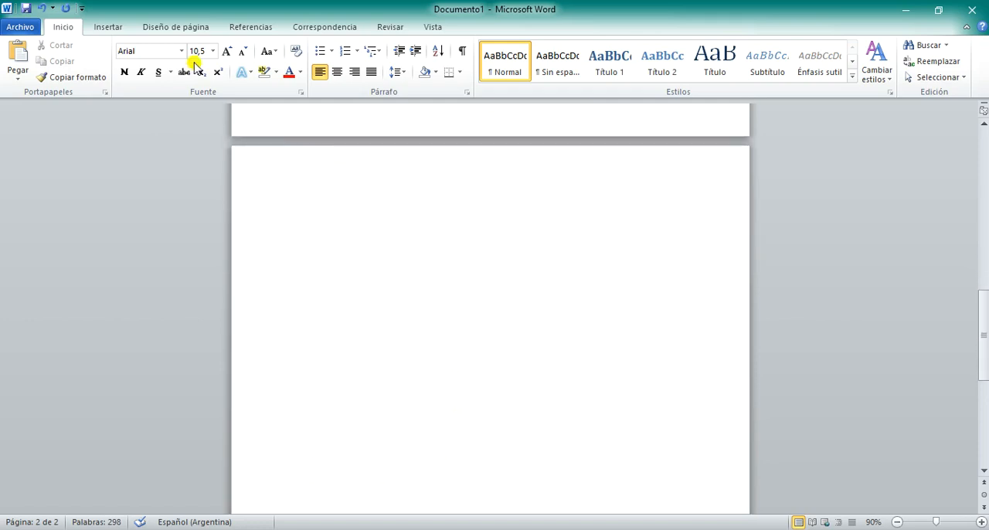
# Step: Set the layout to two equal-width columns applied to "De aquí en adelante", starting on the second page
pyautogui.click(173, 29)
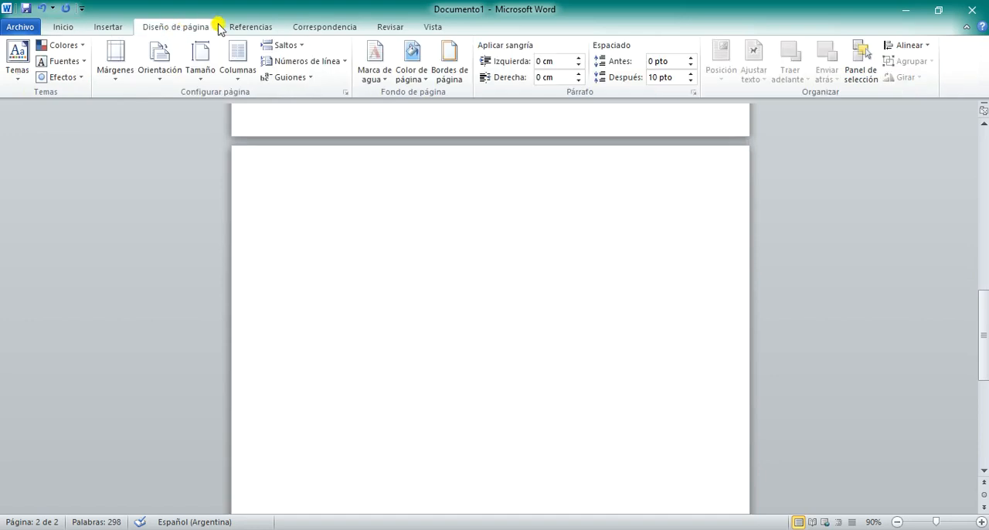
pyautogui.click(244, 65)
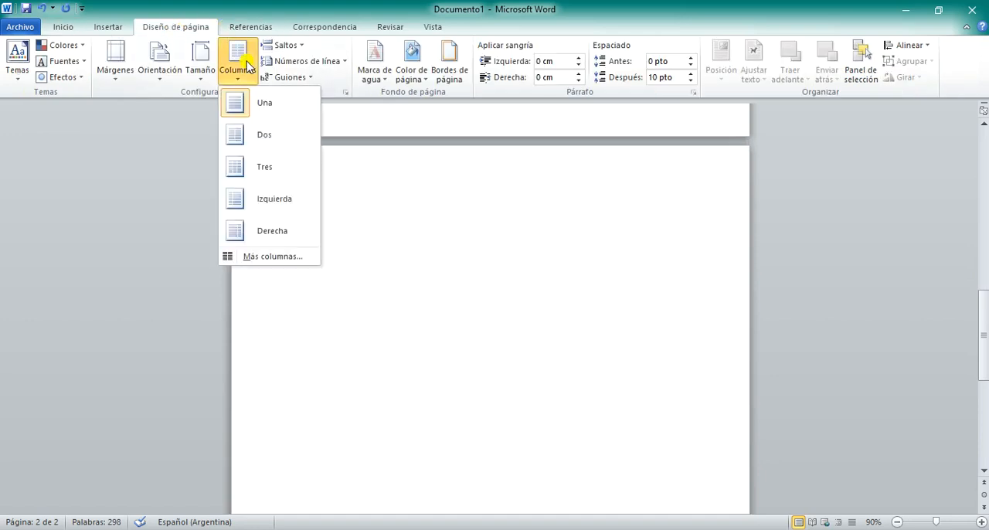
pyautogui.click(258, 259)
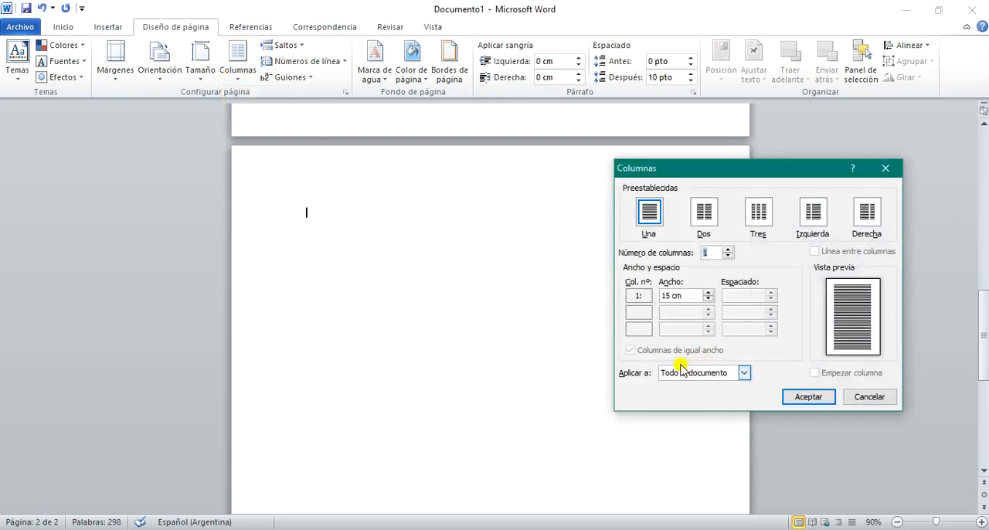
pyautogui.moveTo(724, 170); pyautogui.dragTo(433, 147)
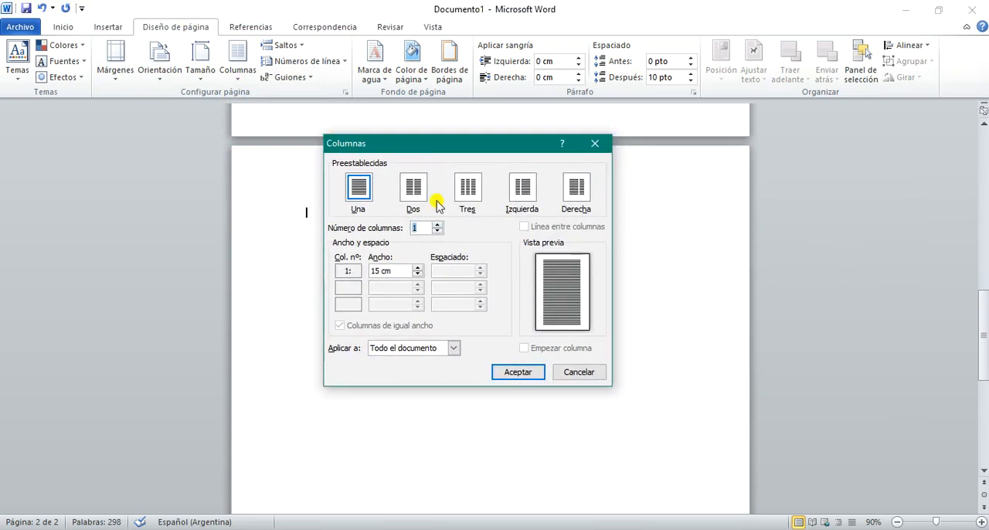
pyautogui.click(396, 348)
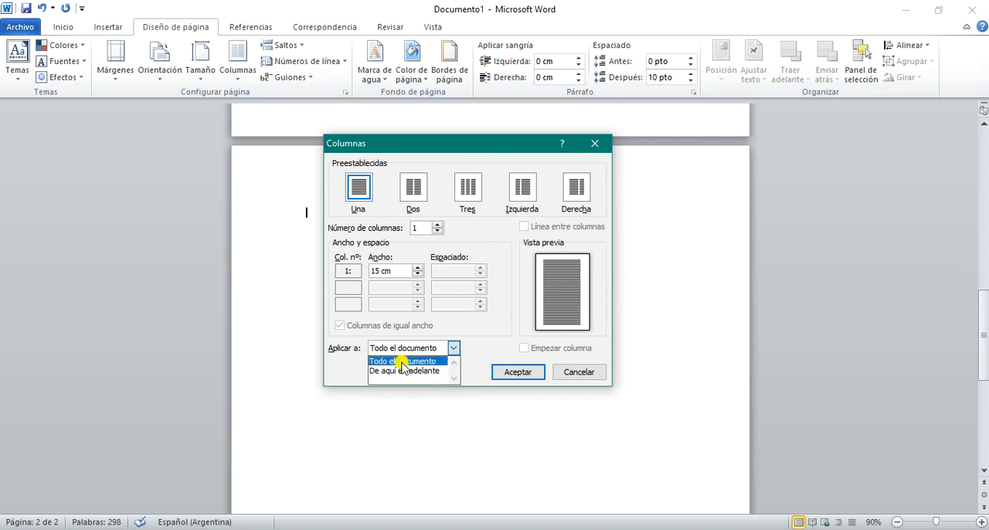
pyautogui.click(417, 189)
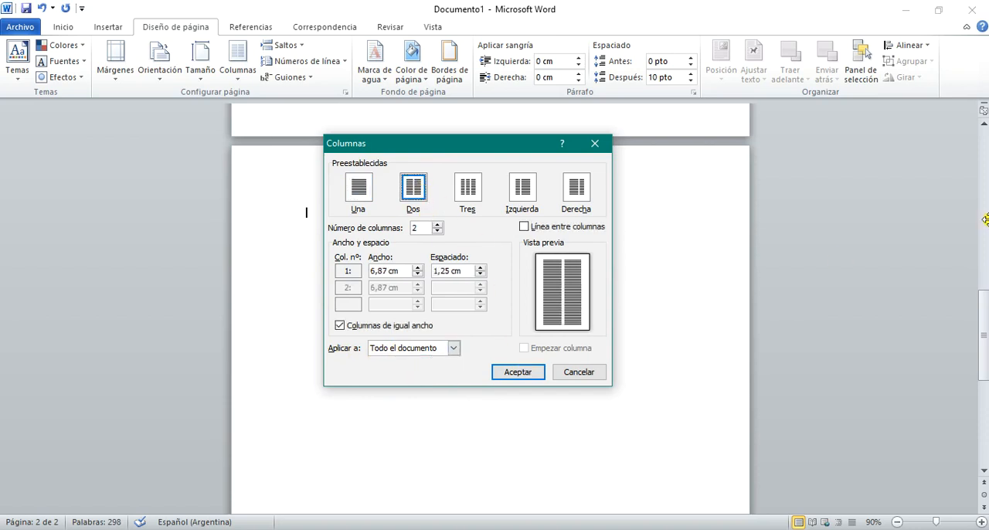
pyautogui.click(402, 349)
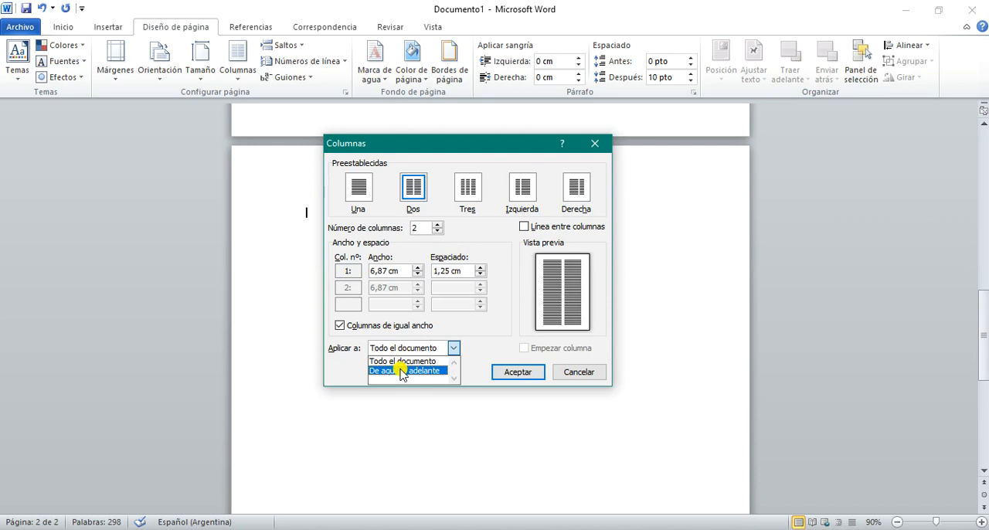
pyautogui.click(401, 371)
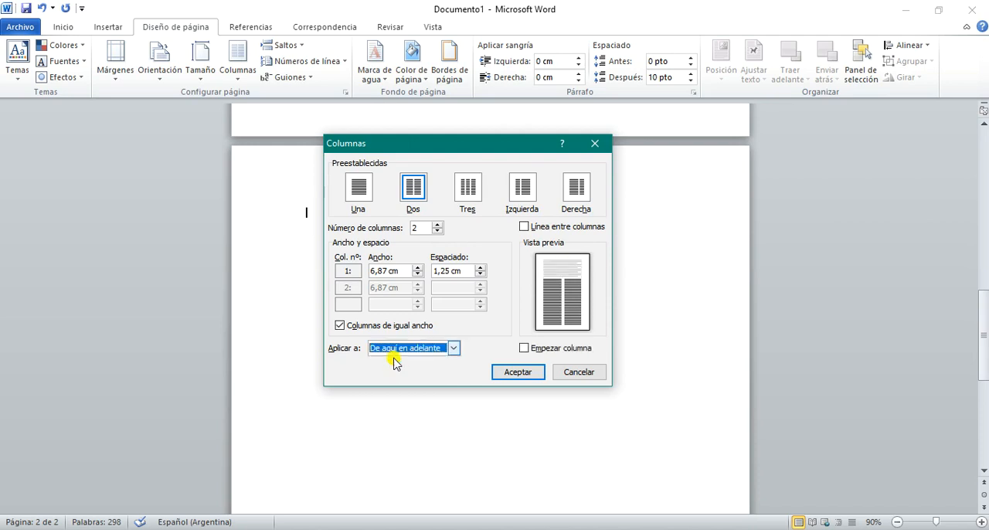
pyautogui.click(413, 186)
pyautogui.click(507, 372)
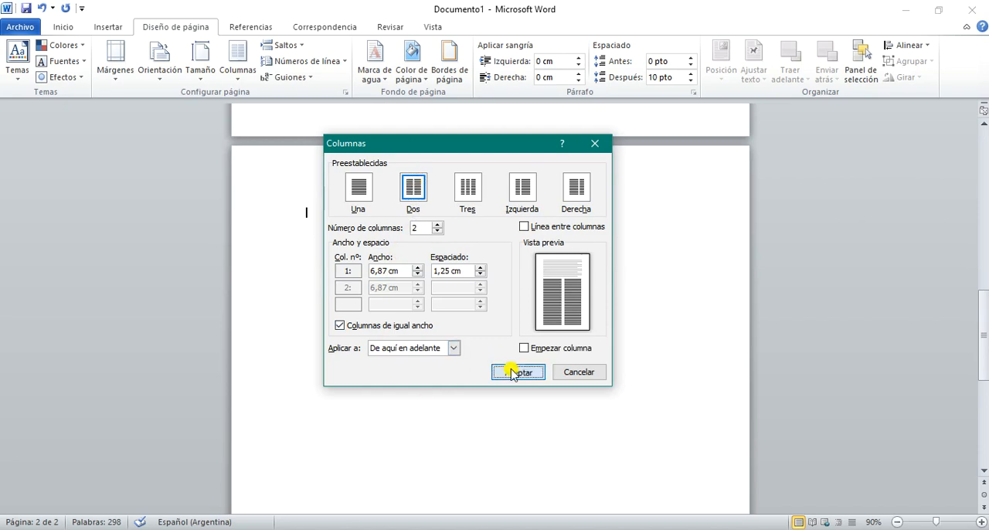
# Step: Paste the copied Lorem ipsum paragraph twice into the first column of the second page
pyautogui.scroll(15, 505, 378)
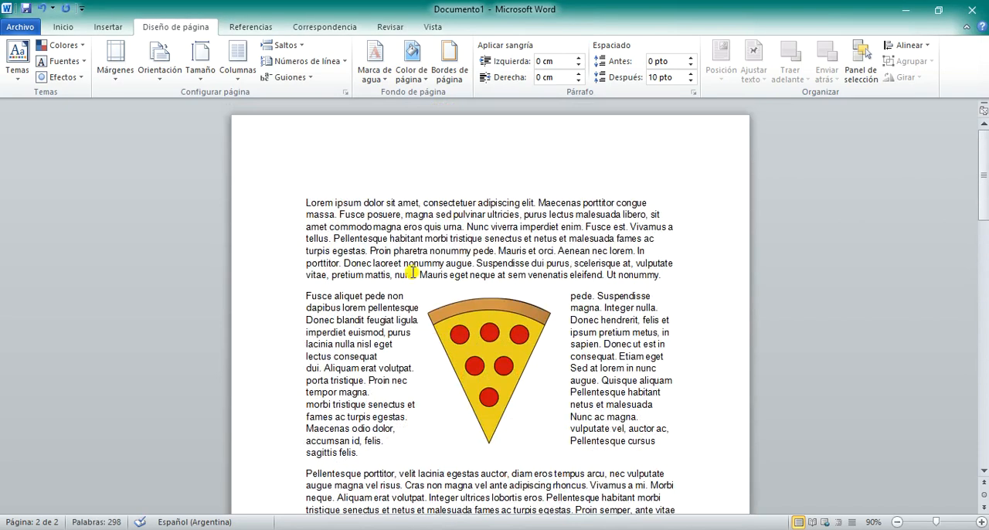
pyautogui.scroll(-15, 544, 340)
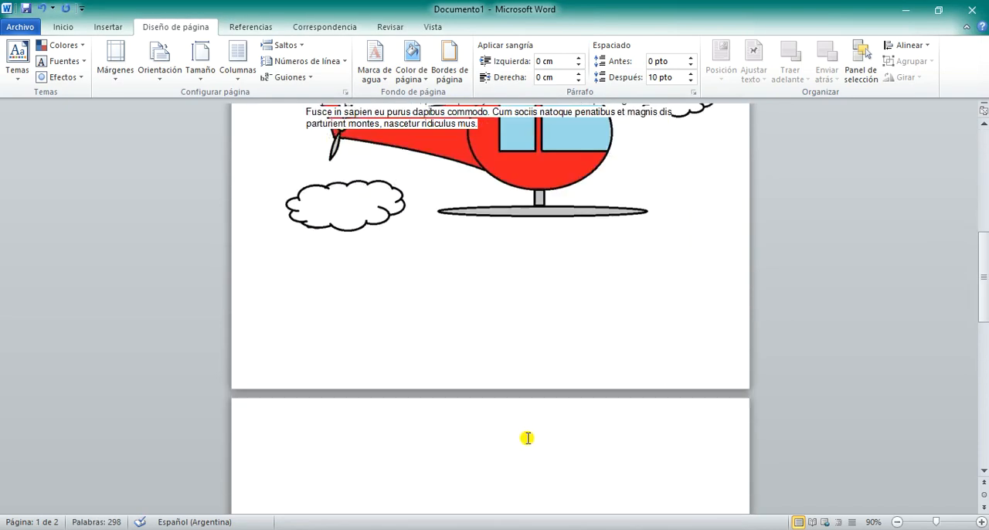
pyautogui.scroll(-3, 362, 474)
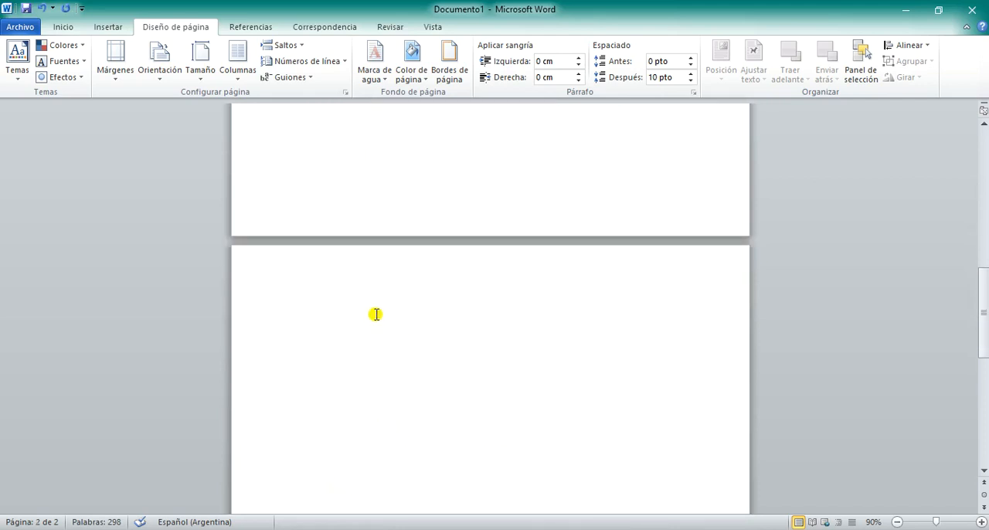
pyautogui.write('Lorem ipsum dolor sit amet, consectetur adipiscing elit, sed do eiusmod tempor incididunt ut labore et dolore magna aliqua. Ut enim ad minim veniam, quis nostrud exercitation ullamco laboris nisi ut aliquip ex ea commodo consequat. Duis aute irure dolor in reprehenderit in voluptate velit esse cillum dolore eu fugiat nulla pariatur. Excepteur sint occaecat cupidatat non proident, sunt in culpa qui officia deserunt mollit anim id est laborum.')
pyautogui.write('Lorem ipsum dolor sit amet, consectetur adipiscing elit, sed do eiusmod tempor incididunt ut labore et dolore magna aliqua. Ut enim ad minim veniam, quis nostrud exercitation ullamco laboris nisi ut aliquip ex ea commodo consequat. Duis aute irure dolor in reprehenderit in voluptate velit esse cillum dolore eu fugiat nulla pariatur. Excepteur sint occaecat cupidatat non proident, sunt in culpa qui officia deserunt mollit anim id est laborum.')
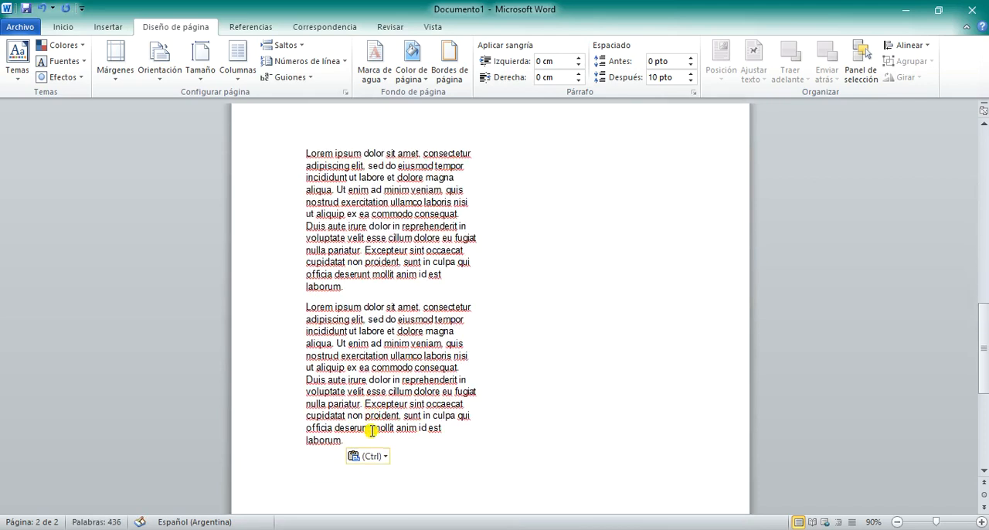
# Step: Insert a column break after the two paragraphs and fill the second column with a single pasted Lorem ipsum paragraph
pyautogui.click(284, 45)
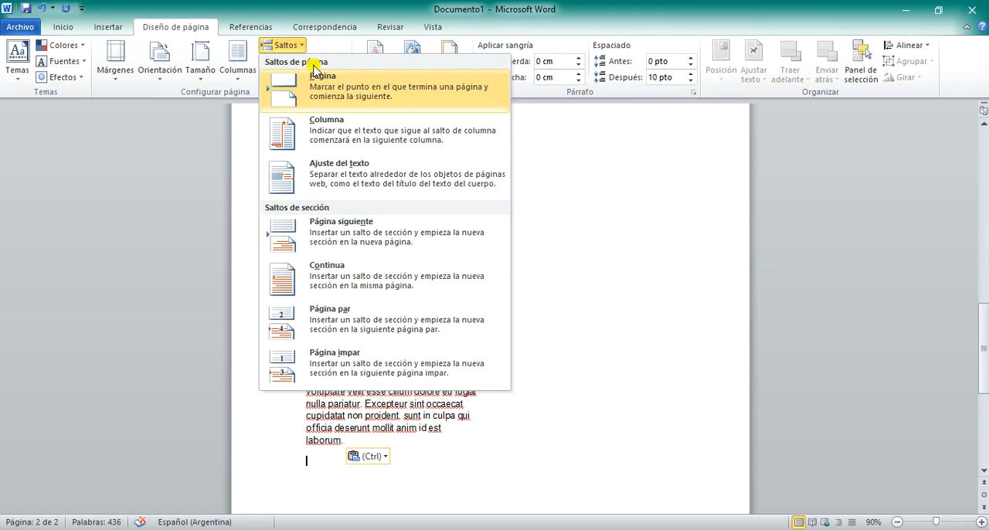
pyautogui.click(338, 132)
pyautogui.hotkey('ctrl', 'v')
pyautogui.hotkey('ctrl', 'v')
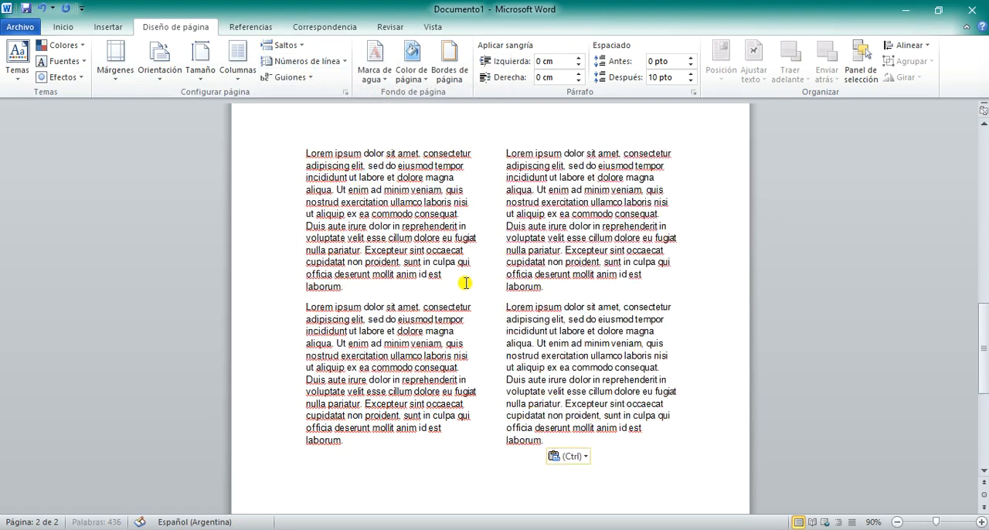
pyautogui.moveTo(551, 443); pyautogui.dragTo(496, 312)
pyautogui.hotkey('ctrl', 'c')
pyautogui.press('Delete')
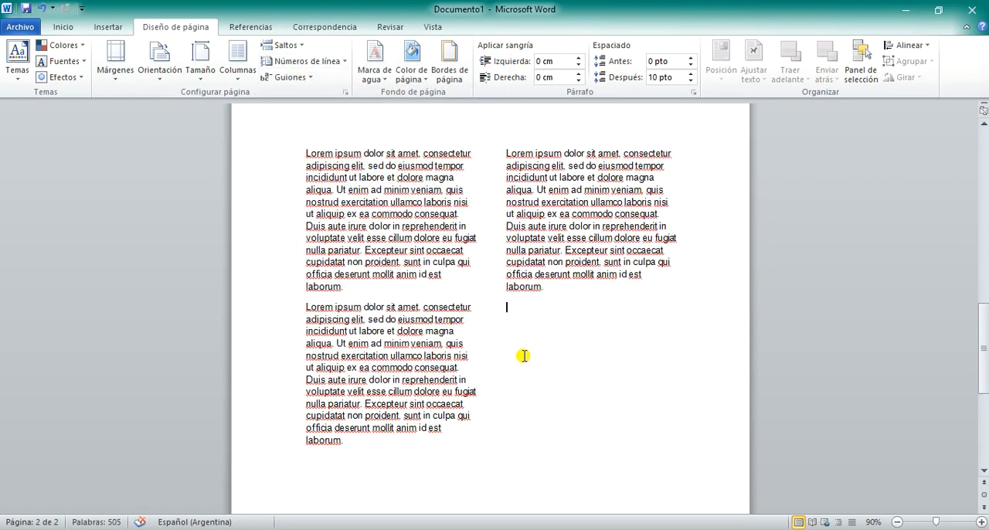
# Step: Insert the pizza picture below the second column's paragraph and shrink it to 7,42 cm high by 6,44 cm wide
pyautogui.click(105, 27)
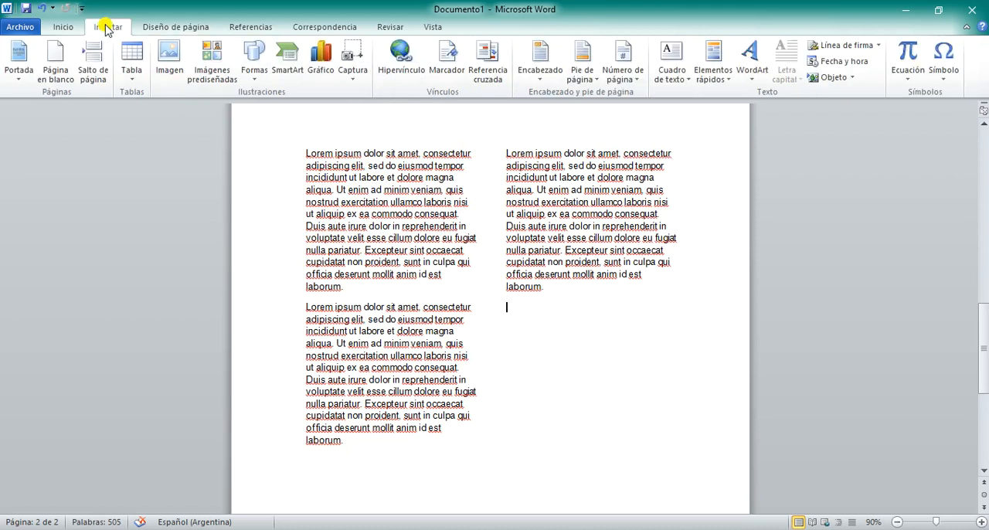
pyautogui.click(169, 62)
pyautogui.click(265, 255)
pyautogui.click(708, 491)
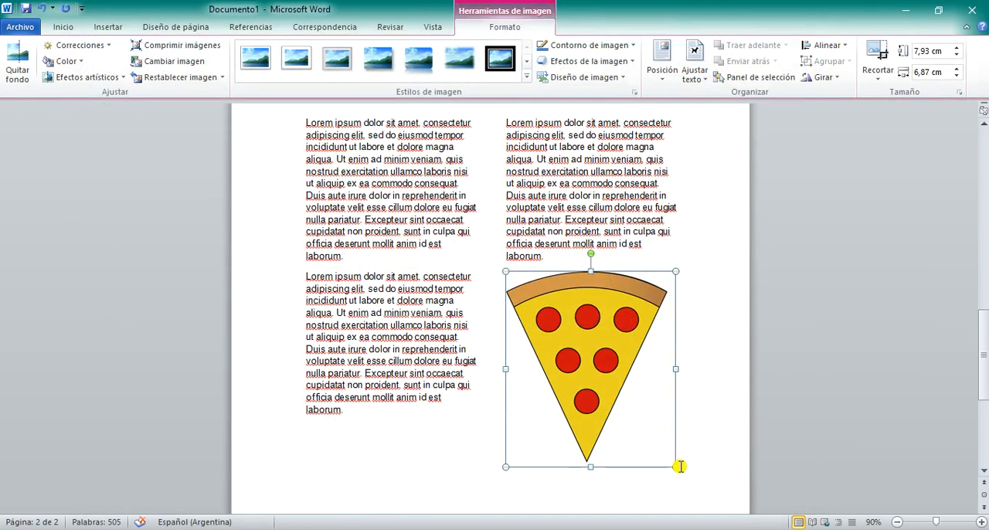
pyautogui.moveTo(670, 462); pyautogui.dragTo(665, 484)
# Step: Apply the middle-center position with square text wrapping to the pizza picture and move it back below the second column's paragraph
pyautogui.click(679, 77)
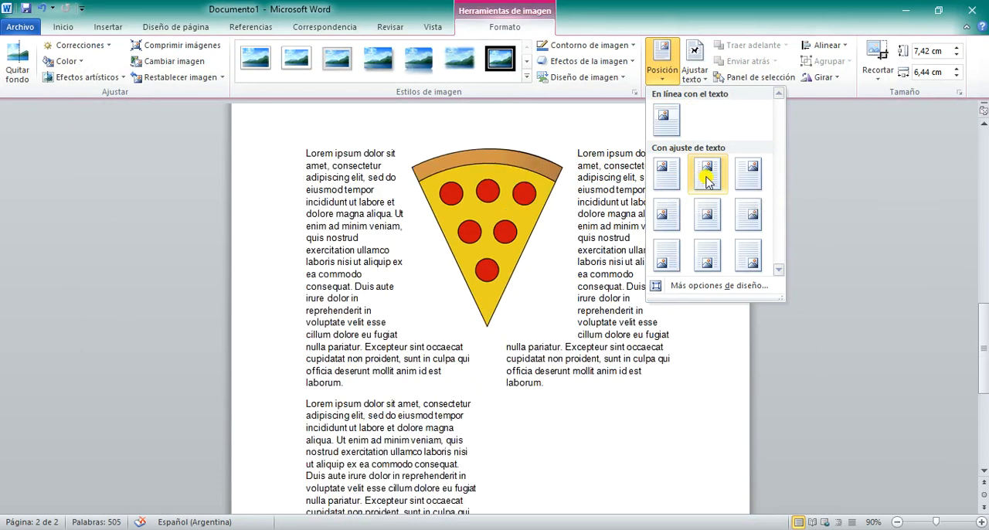
pyautogui.click(703, 225)
pyautogui.moveTo(514, 372); pyautogui.dragTo(585, 361)
pyautogui.scroll(-2, 500, 384)
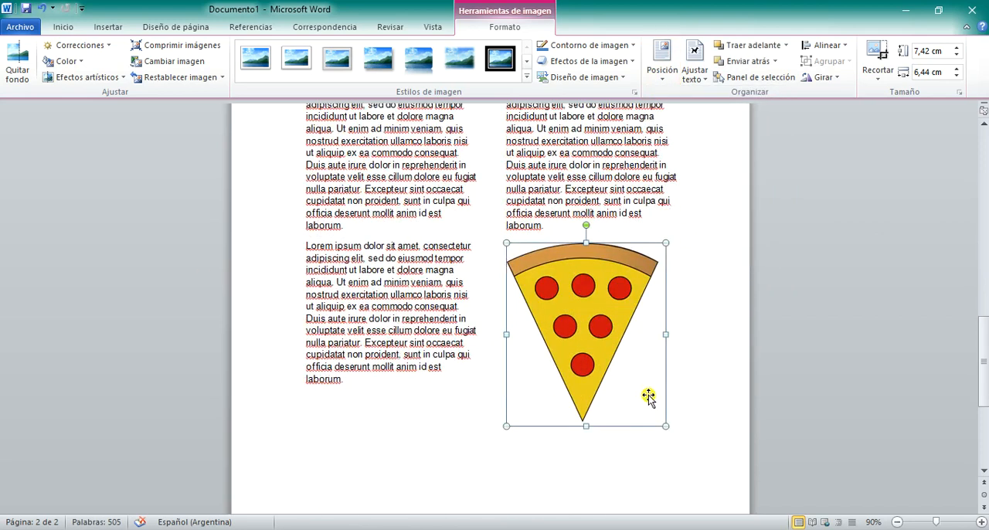
# Step: Paste one Lorem ipsum paragraph below the pizza picture in the second column and another at the end of the first column
pyautogui.click(681, 426)
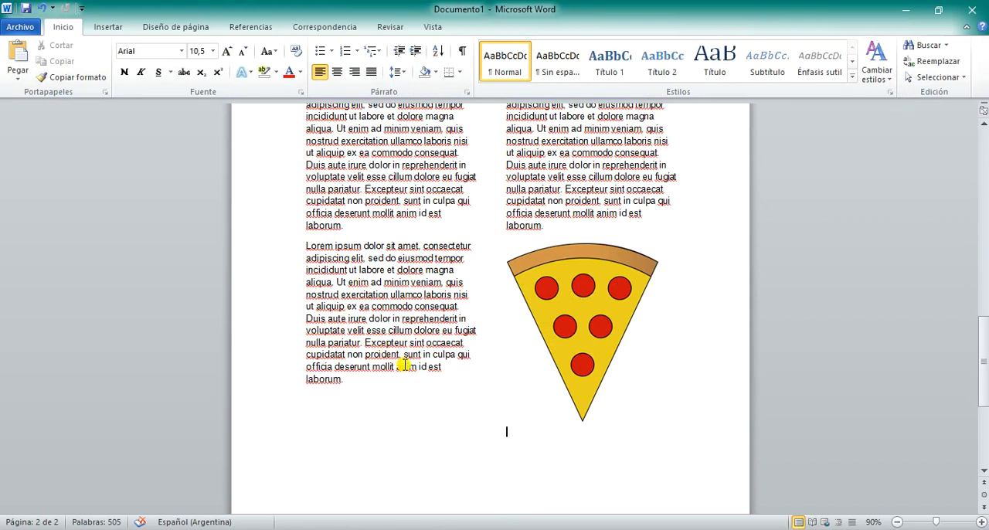
pyautogui.hotkey('ctrl', 'v')
pyautogui.press('Return')
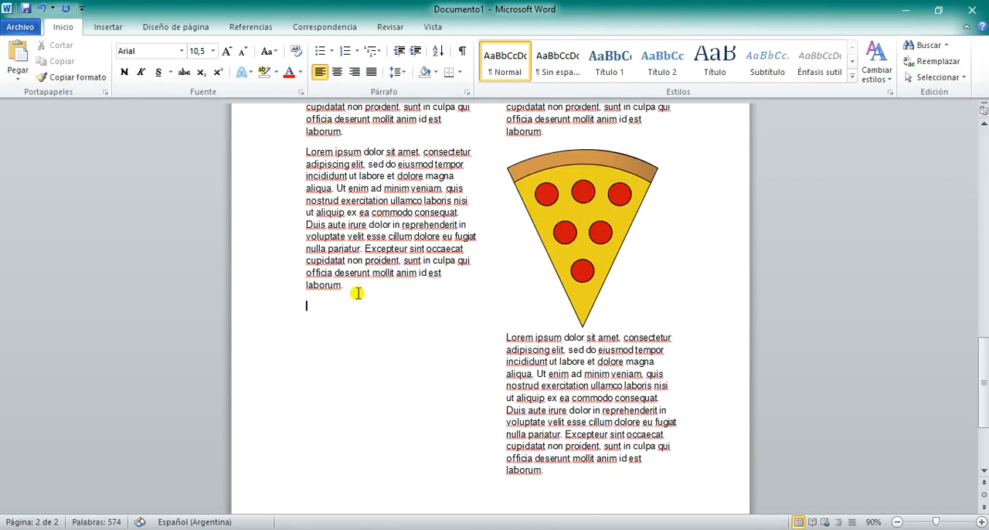
pyautogui.hotkey('ctrl', 'v')
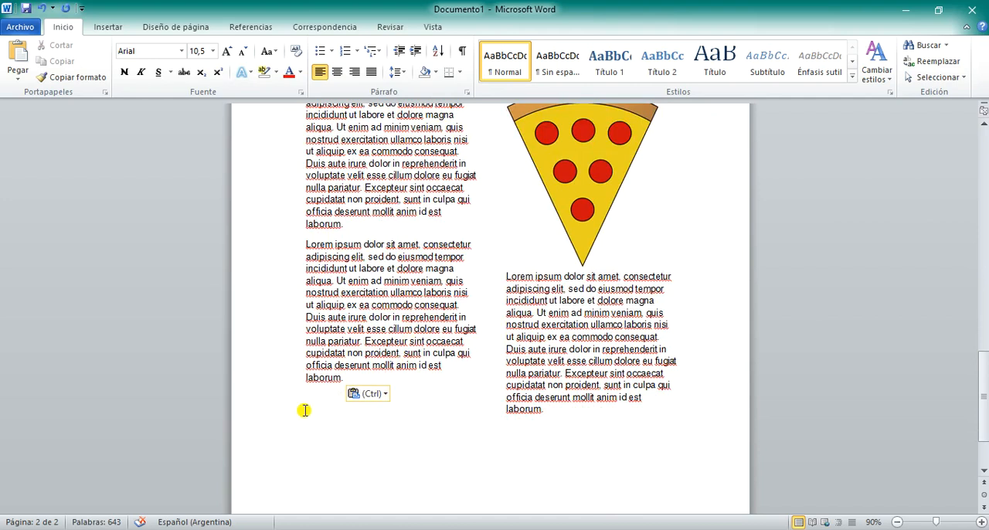
# Step: Try to paste a fourth Lorem ipsum paragraph at the end of the first column on the second page
pyautogui.hotkey('ctrl', 'v')
pyautogui.scroll(10, 366, 347)
pyautogui.scroll(-12, 364, 362)
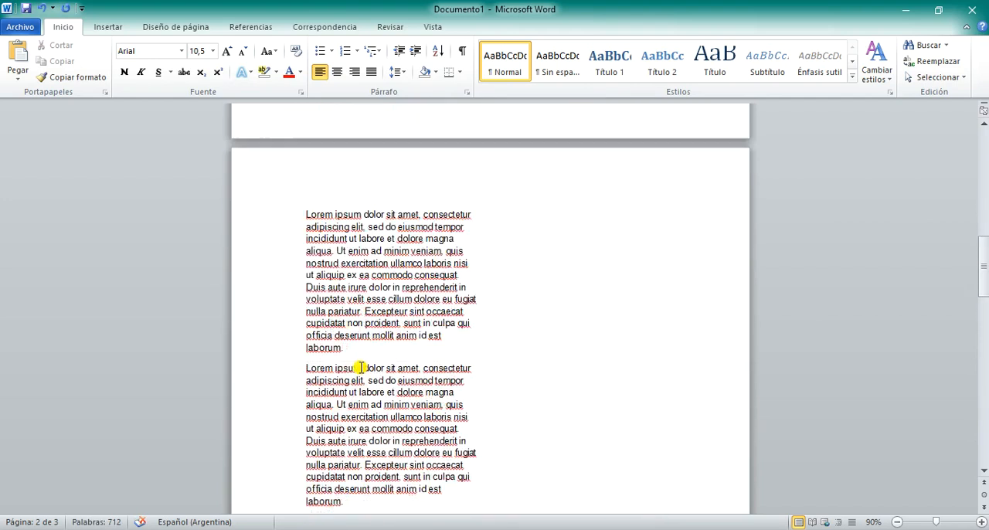
pyautogui.hotkey('ctrl', 'z')
pyautogui.scroll(-3, 357, 386)
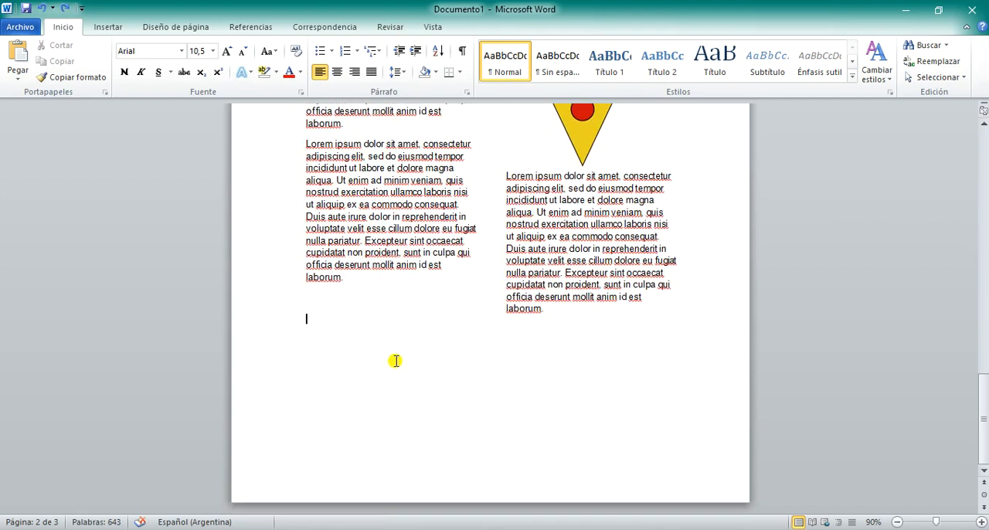
pyautogui.scroll(5, 475, 318)
pyautogui.scroll(-2, 464, 311)
pyautogui.scroll(-3, 460, 313)
pyautogui.scroll(-1, 419, 318)
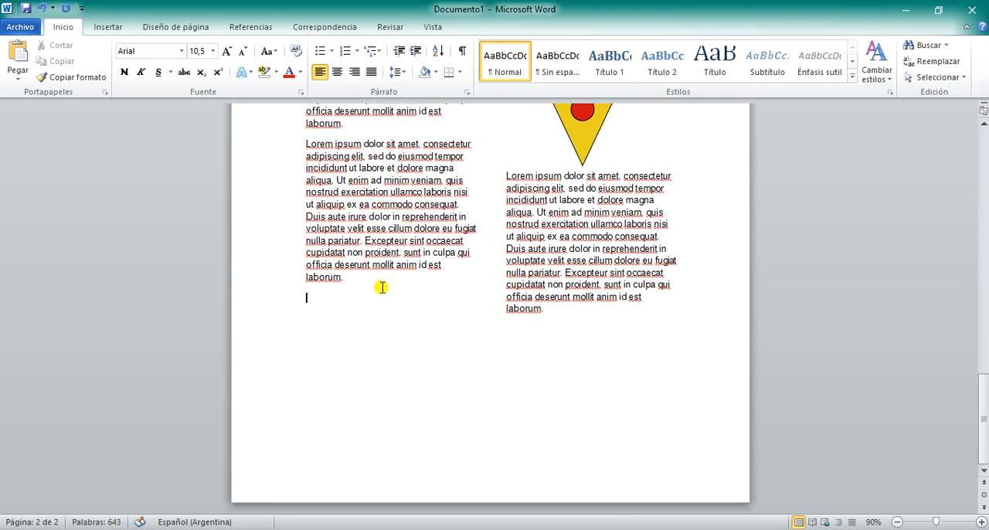
pyautogui.keyDown('ctrl'); pyautogui.scroll(-4, 382, 288); pyautogui.keyUp('ctrl')
pyautogui.hotkey('ctrl', 'v')
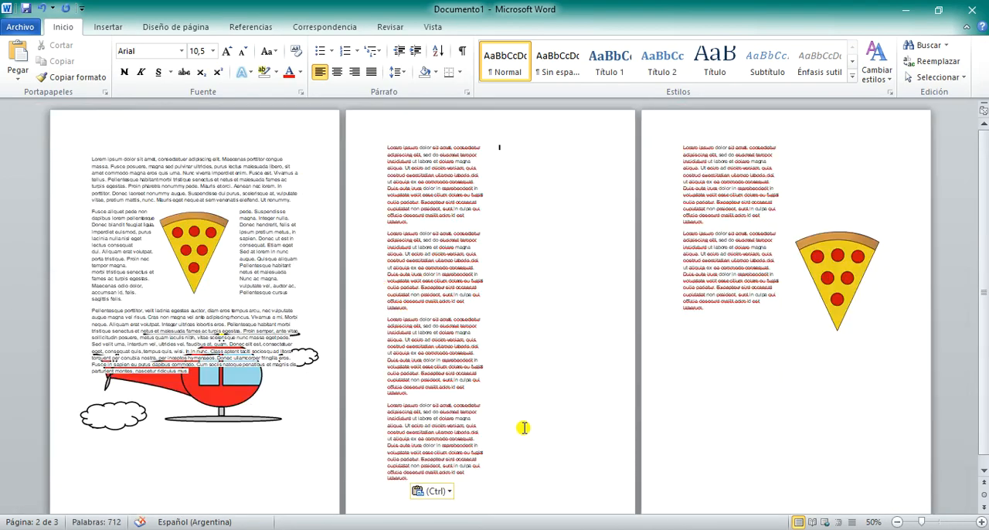
pyautogui.hotkey('ctrl', 'z')
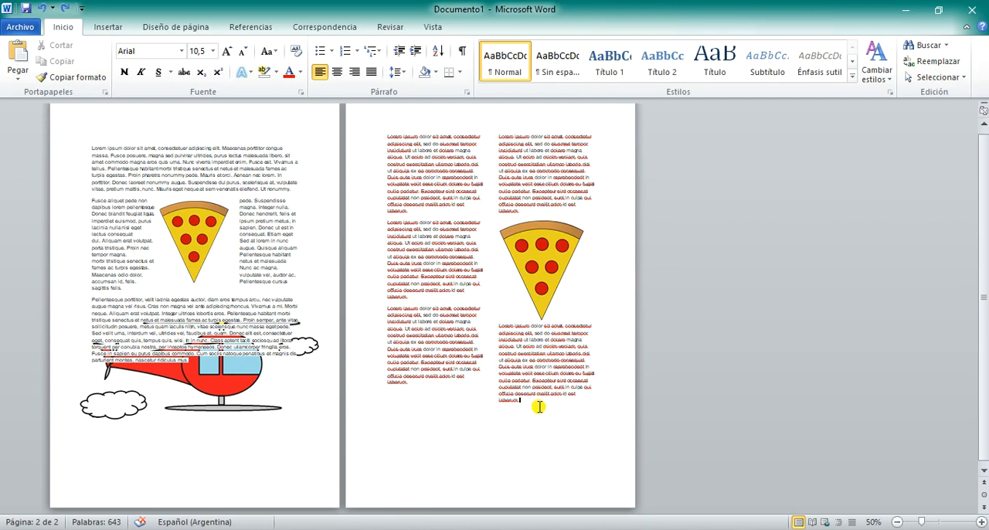
# Step: Try to insert a column break on a new line below the second column's last paragraph on page 2
pyautogui.scroll(2, 553, 417)
pyautogui.click(817, 386)
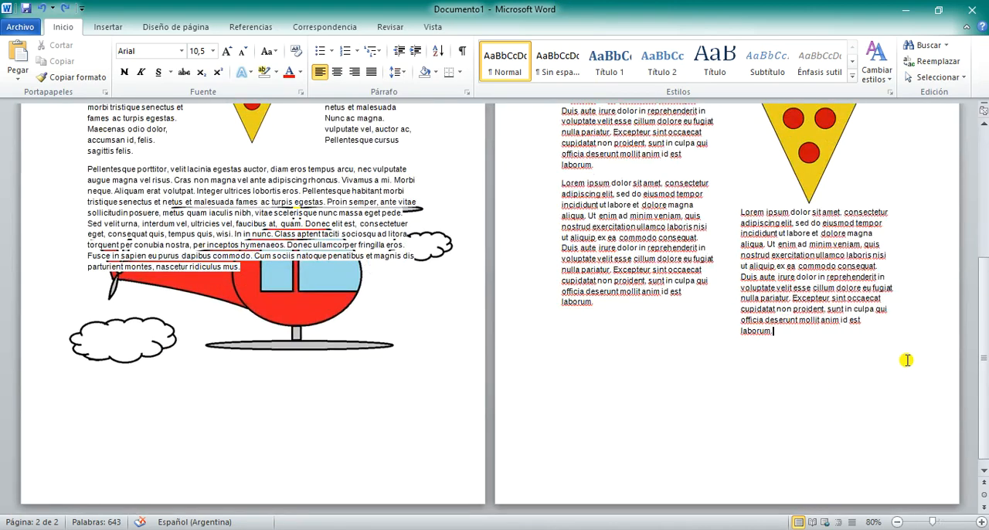
pyautogui.scroll(2, 814, 433)
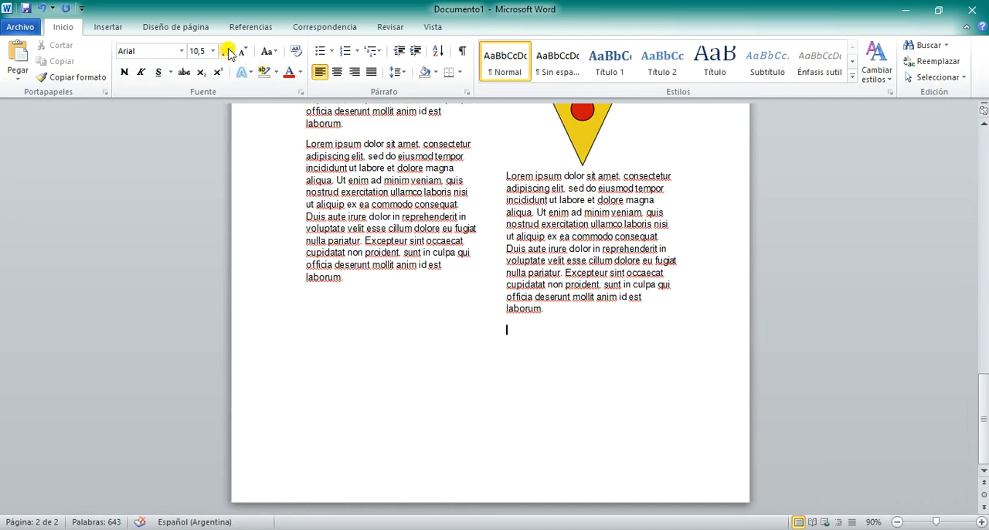
pyautogui.click(178, 26)
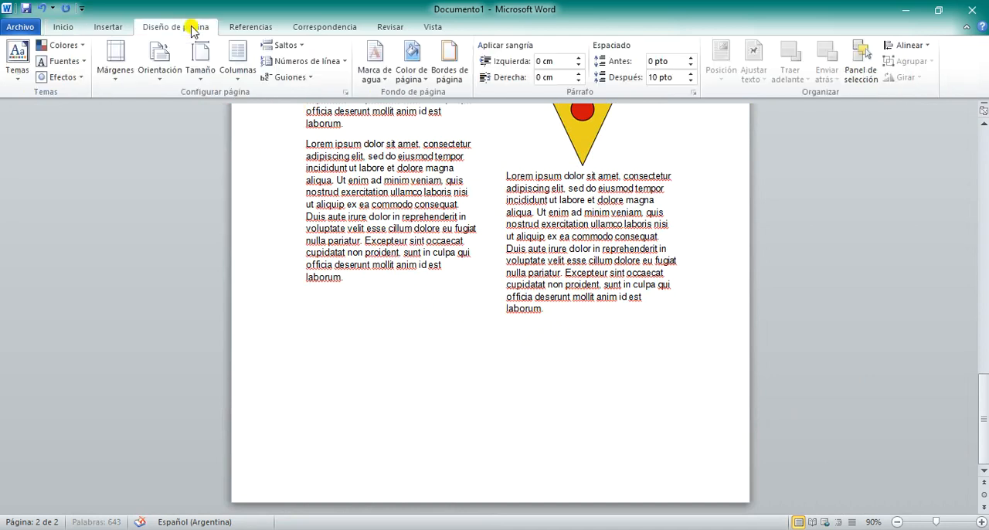
pyautogui.click(283, 45)
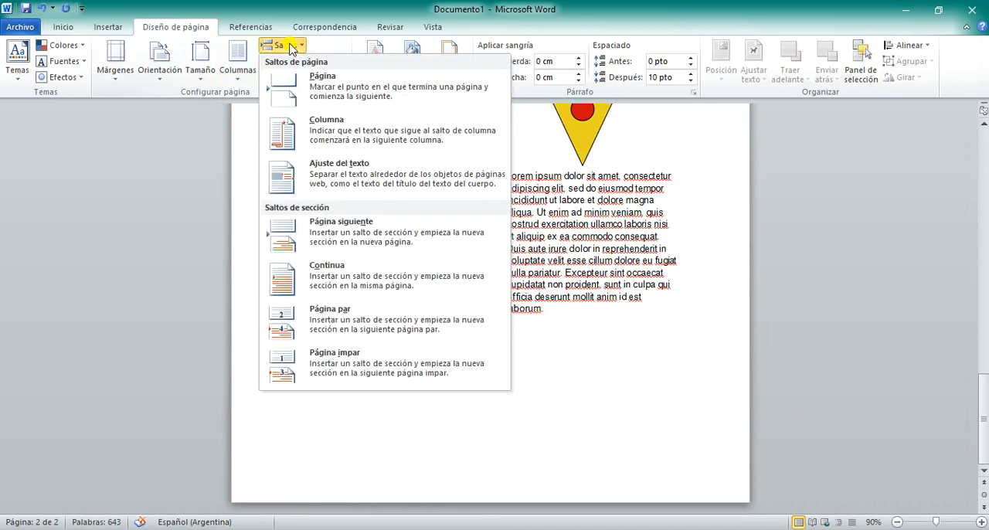
pyautogui.click(327, 136)
pyautogui.scroll(-3, 364, 348)
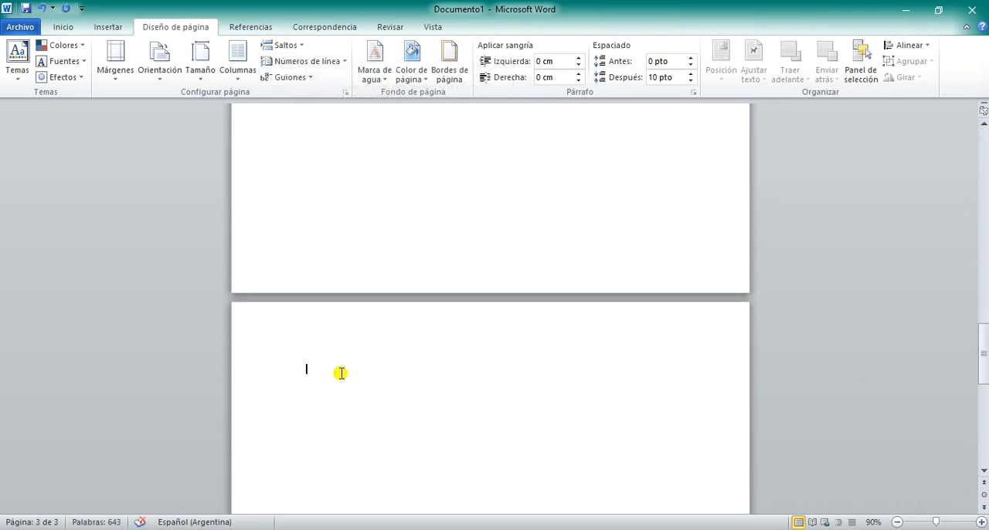
pyautogui.scroll(15, 340, 373)
pyautogui.scroll(5, 564, 367)
pyautogui.scroll(-10, 514, 394)
pyautogui.keyDown('ctrl'); pyautogui.scroll(-4, 499, 398); pyautogui.keyUp('ctrl')
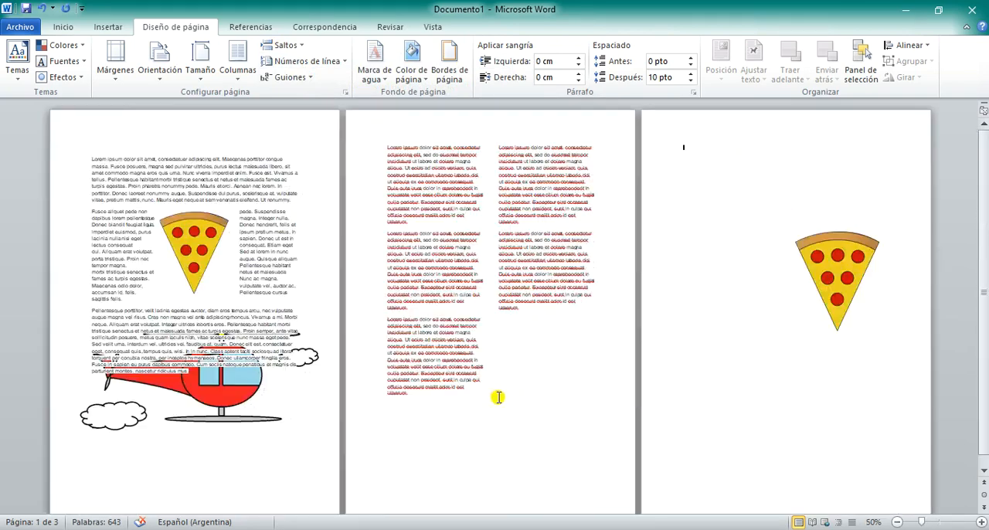
pyautogui.moveTo(821, 266); pyautogui.dragTo(596, 420)
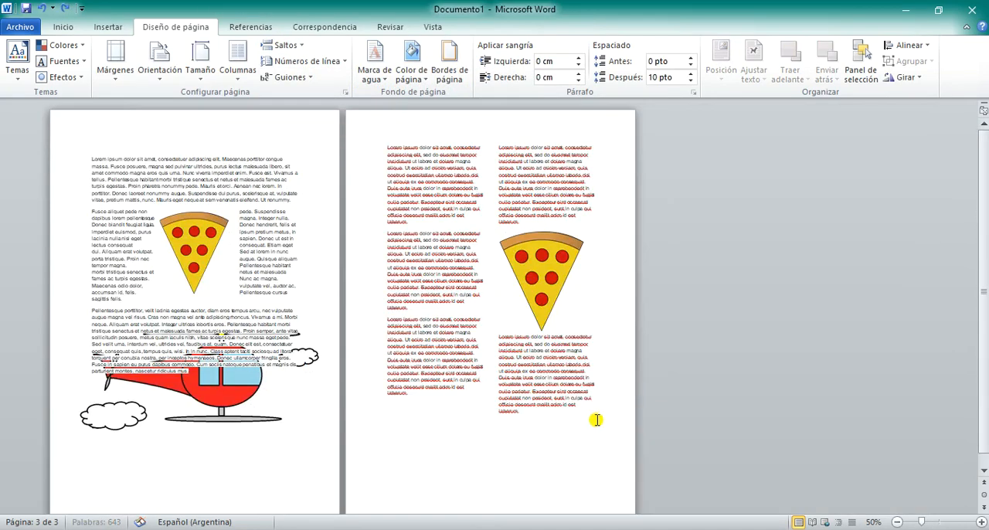
# Step: Add a blank line after the second column's last paragraph, try a column break there again, and undo the break
pyautogui.press('Return')
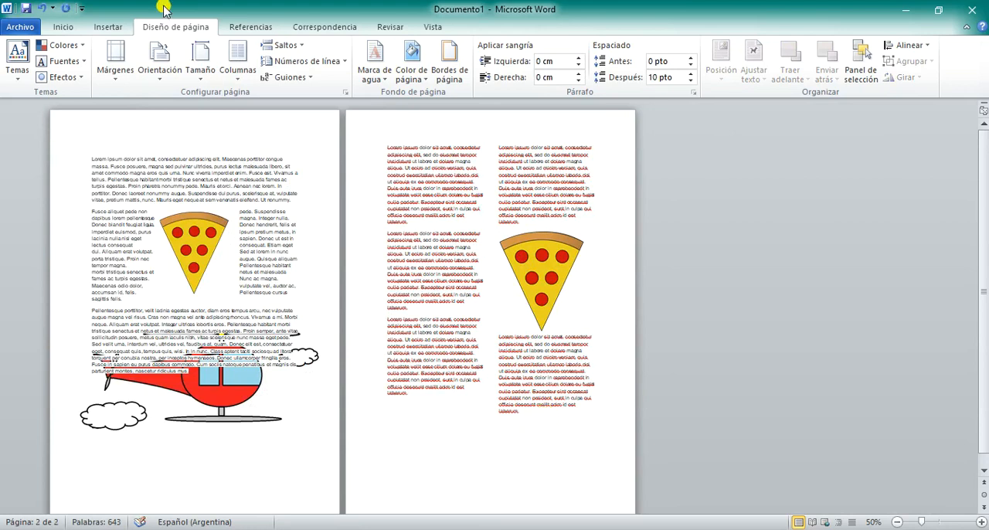
pyautogui.click(237, 58)
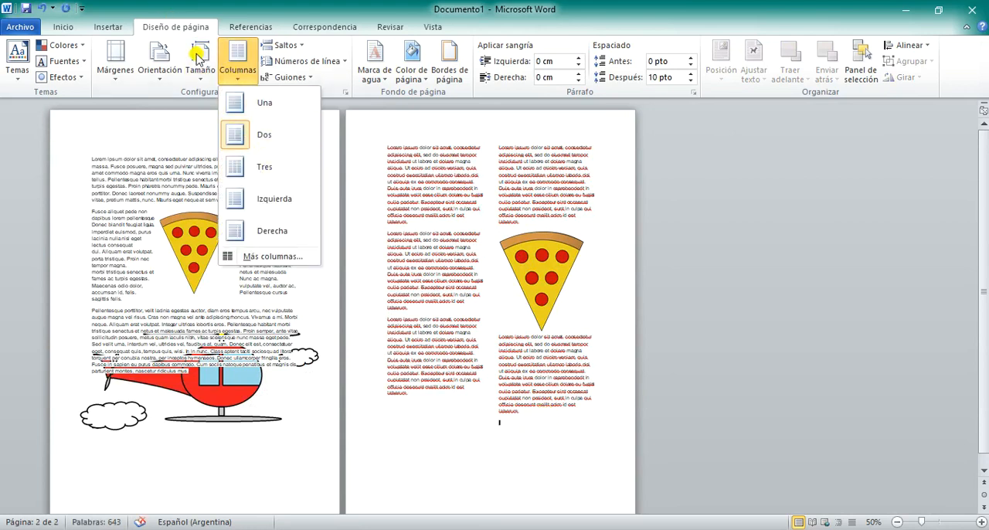
pyautogui.click(280, 45)
pyautogui.click(297, 119)
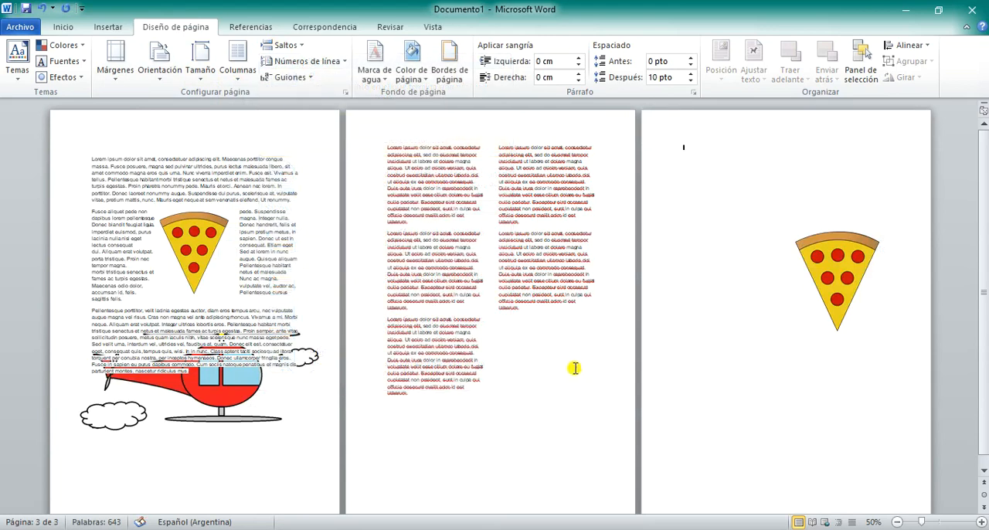
pyautogui.hotkey('ctrl', 'z')
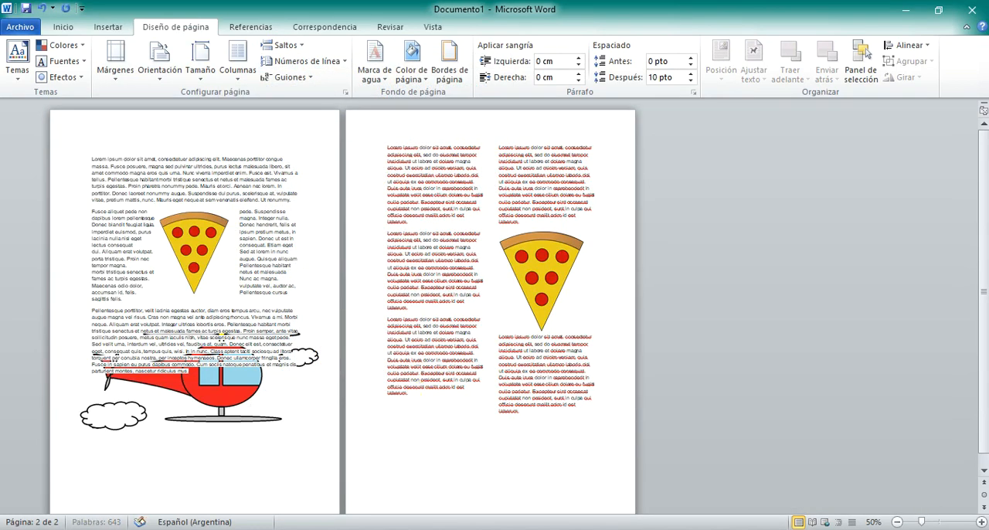
# Step: Try a column break ahead of the second column's first paragraph on page 2, and undo it
pyautogui.click(284, 45)
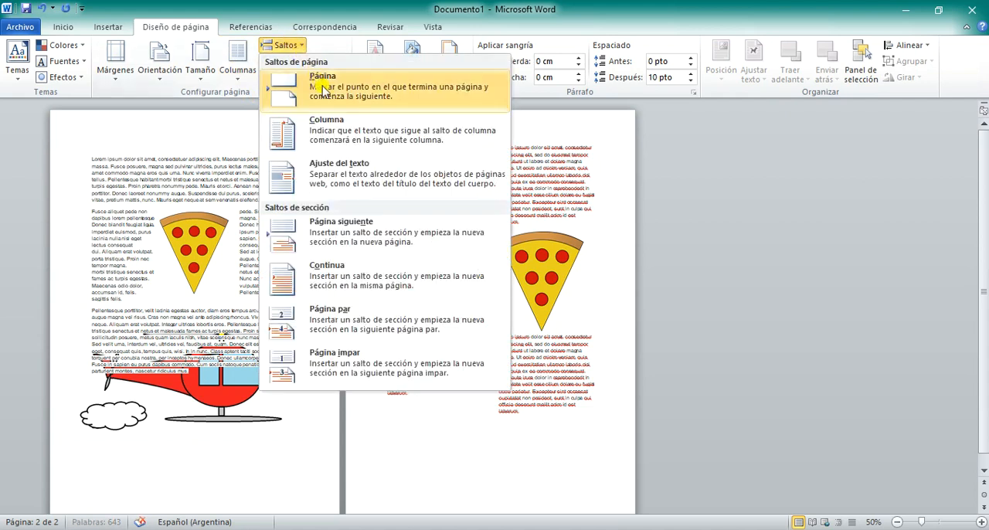
pyautogui.click(297, 129)
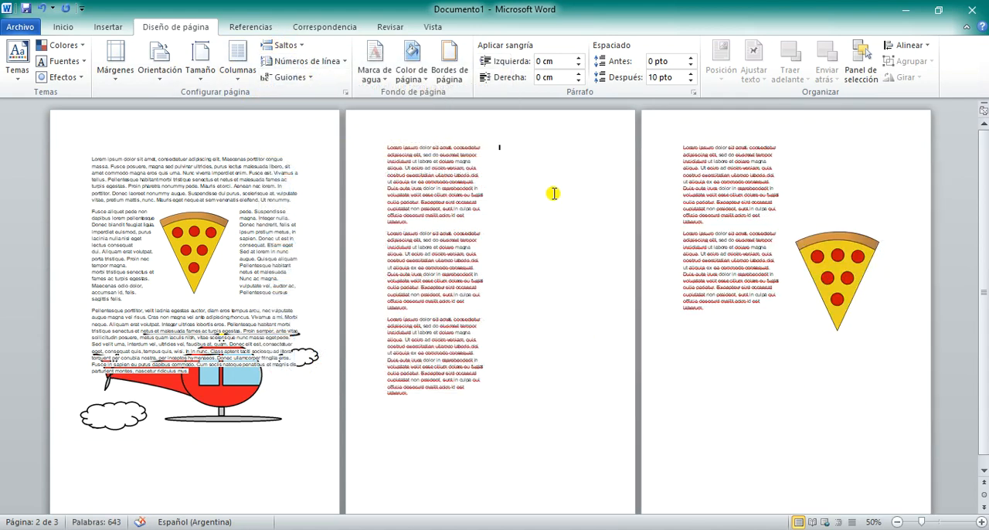
pyautogui.hotkey('ctrl', 'z')
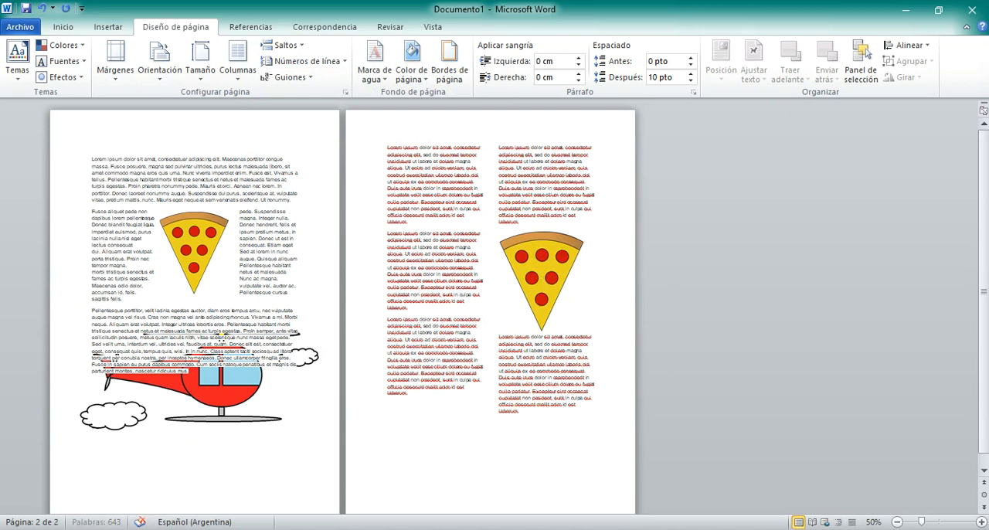
# Step: Move the pizza picture from page 3 to below the second column's two paragraphs on page 2
pyautogui.hotkey('ctrl', 'y')
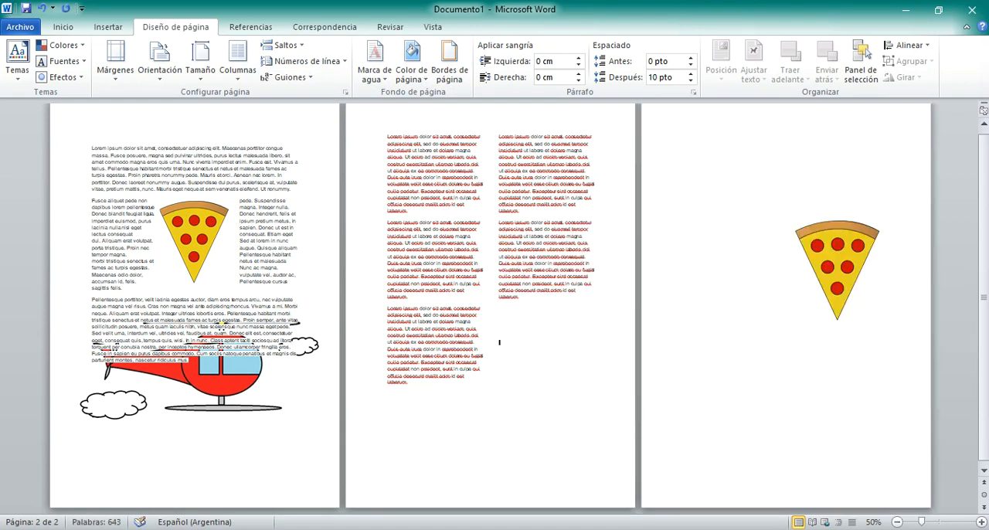
pyautogui.moveTo(814, 267); pyautogui.dragTo(553, 356)
pyautogui.click(537, 439)
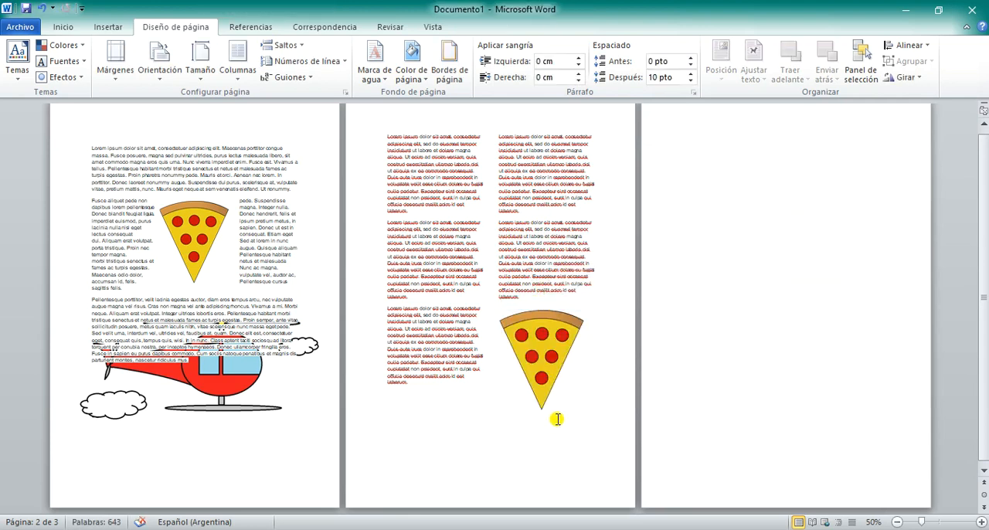
# Step: Insert a column break after the second column's content on page 2, and nudge the pizza picture slightly to the left
pyautogui.click(285, 45)
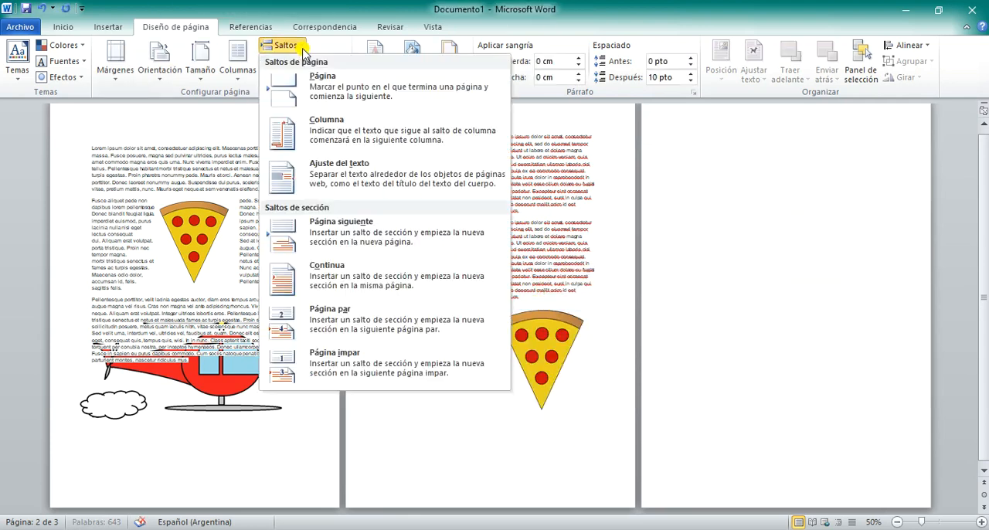
pyautogui.click(330, 120)
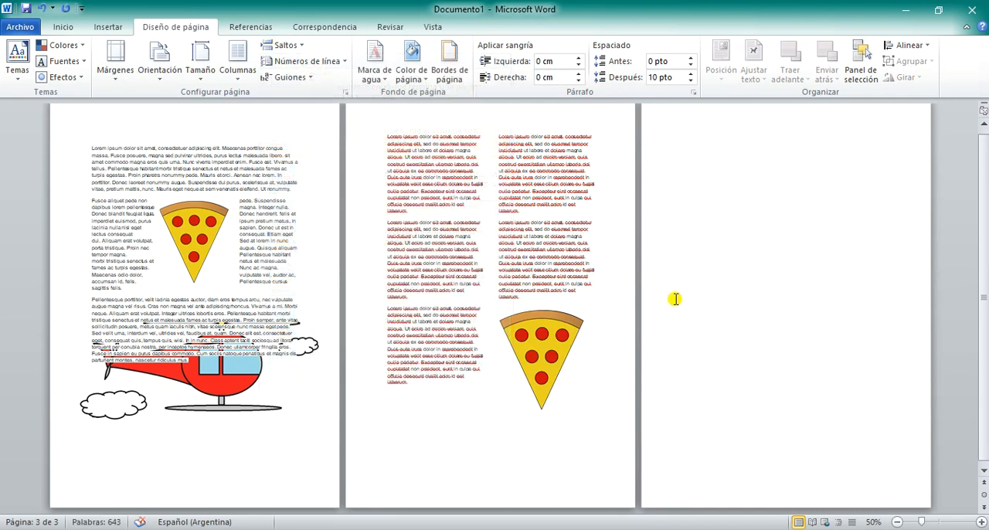
pyautogui.moveTo(524, 353); pyautogui.dragTo(519, 353)
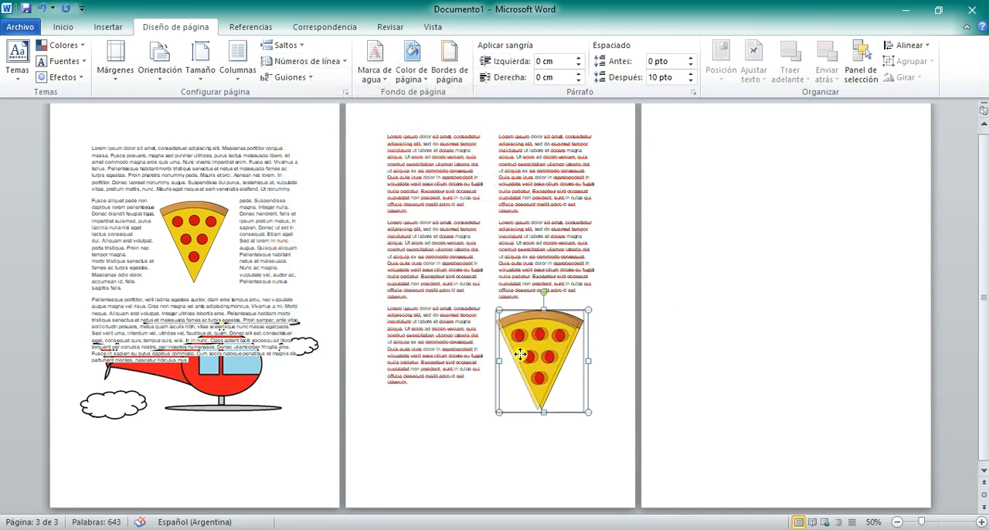
# Step: Set three equal columns on page 3, applied from this point onward (De aquí en adelante), and check the earlier pages' layout
pyautogui.click(693, 129)
pyautogui.scroll(1, 783, 124)
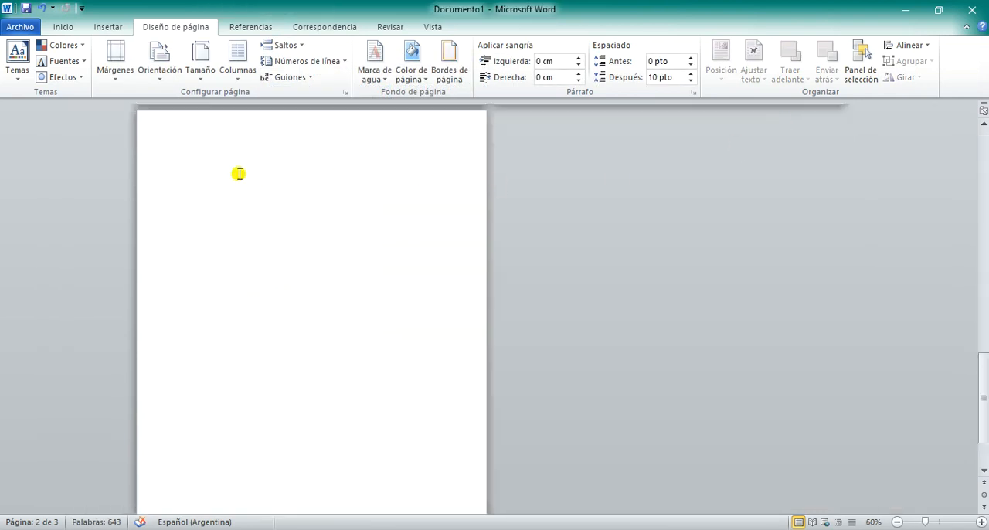
pyautogui.scroll(2, 239, 175)
pyautogui.scroll(-1, 239, 175)
pyautogui.scroll(1, 197, 204)
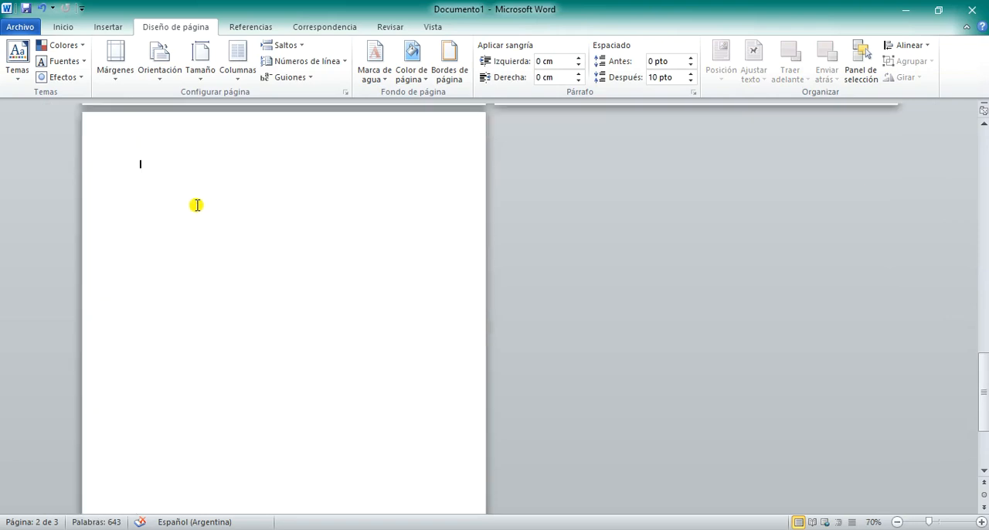
pyautogui.click(240, 73)
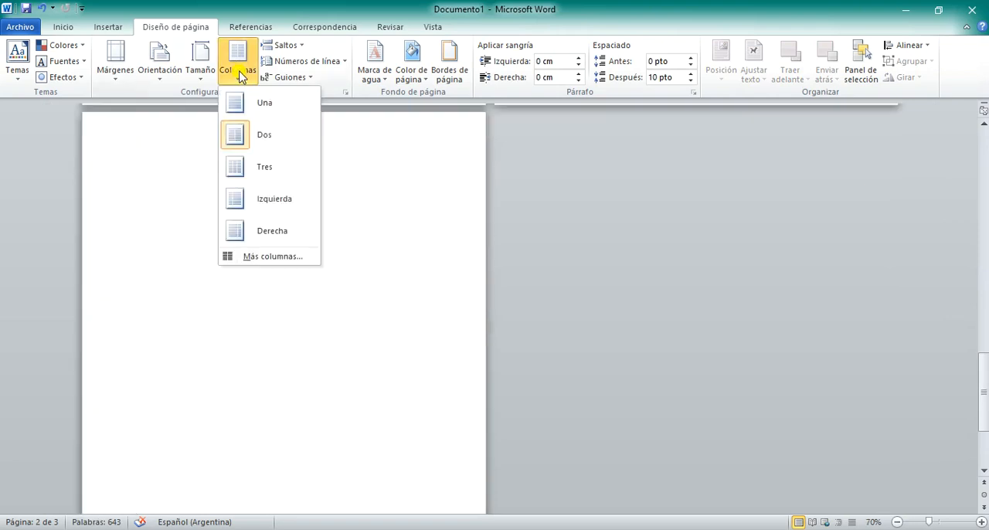
pyautogui.click(279, 258)
pyautogui.click(405, 349)
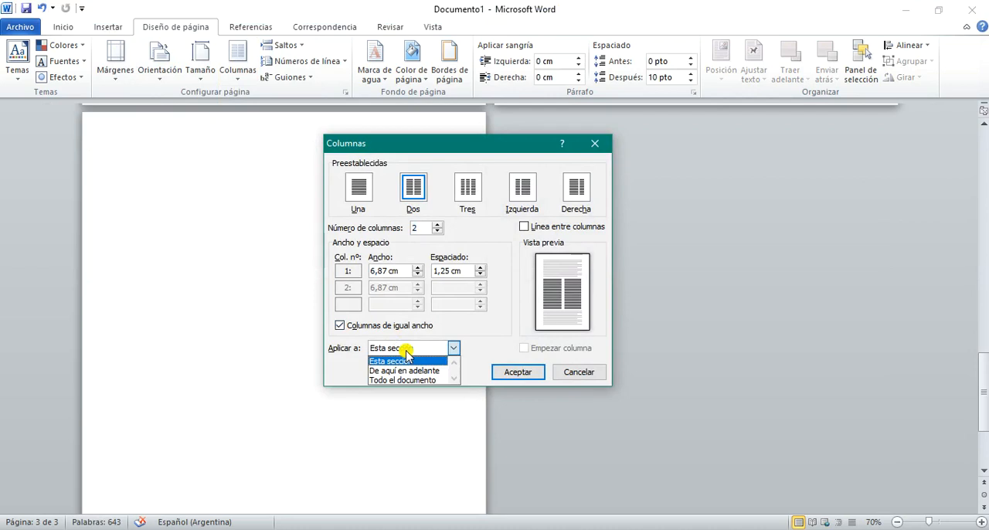
pyautogui.click(469, 193)
pyautogui.click(426, 346)
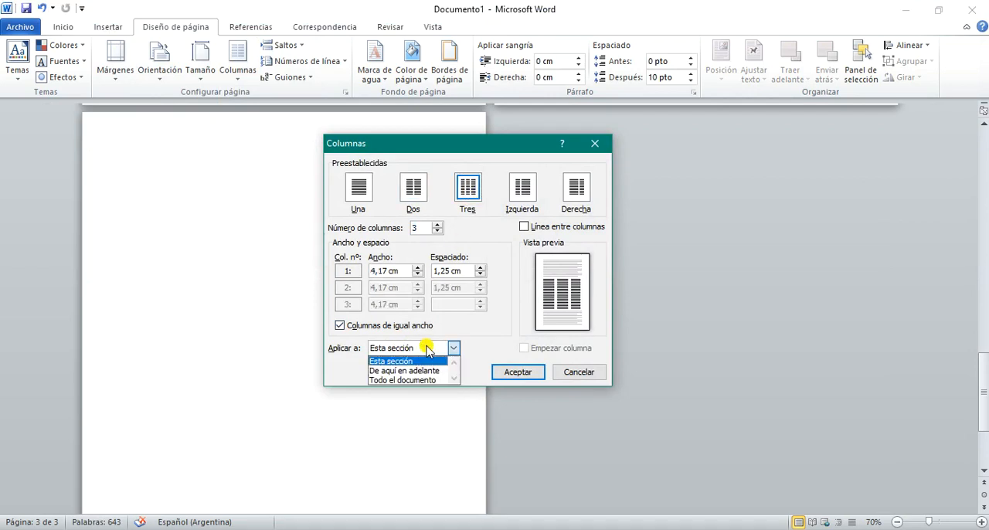
pyautogui.click(412, 371)
pyautogui.click(515, 374)
pyautogui.scroll(5, 445, 365)
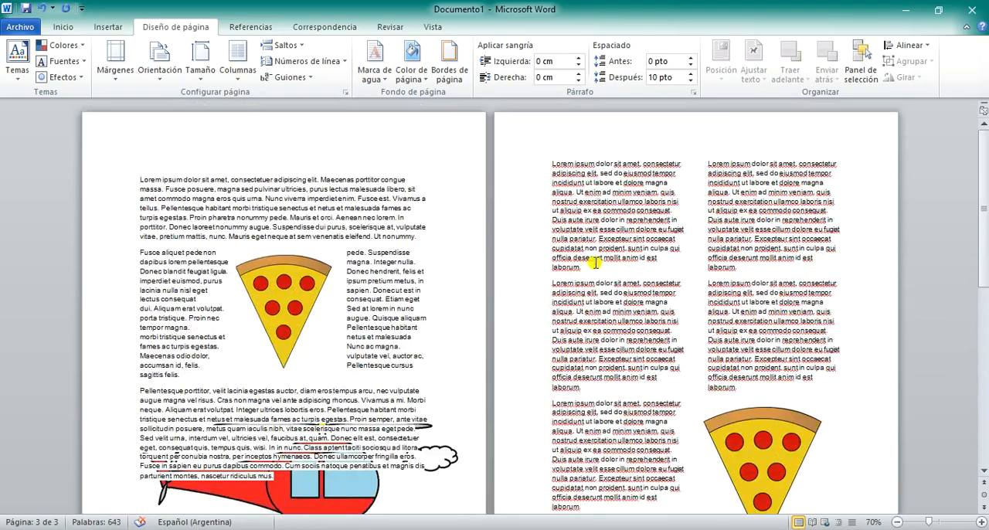
pyautogui.scroll(-4, 665, 340)
pyautogui.scroll(2, 683, 335)
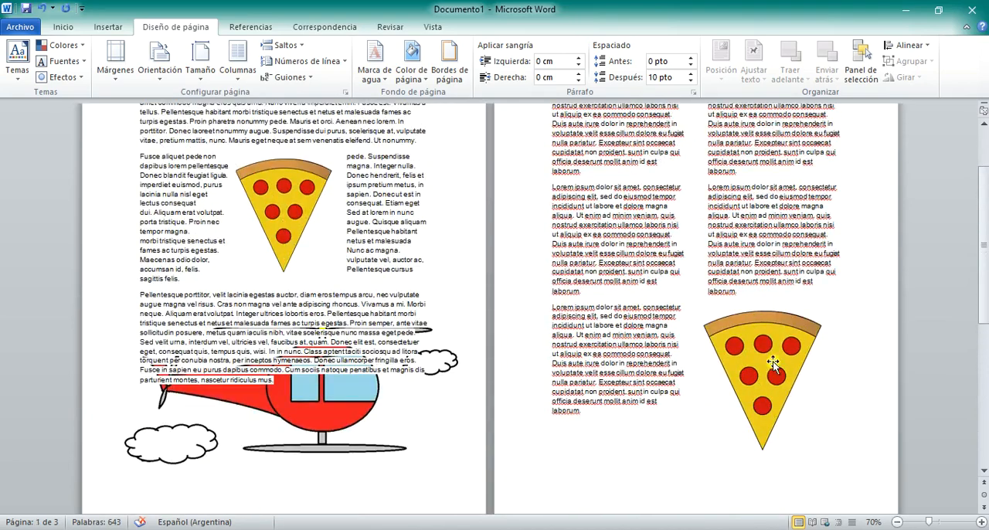
# Step: Move the pizza picture up between the second column's paragraphs on page 2
pyautogui.scroll(-1, 733, 348)
pyautogui.moveTo(735, 327); pyautogui.dragTo(771, 203)
pyautogui.moveTo(761, 237); pyautogui.dragTo(764, 228)
pyautogui.scroll(-5, 585, 431)
# Step: Try pasting a Lorem ipsum paragraph on page 3, and undo back to before the picture moves and the three-column change
pyautogui.click(179, 324)
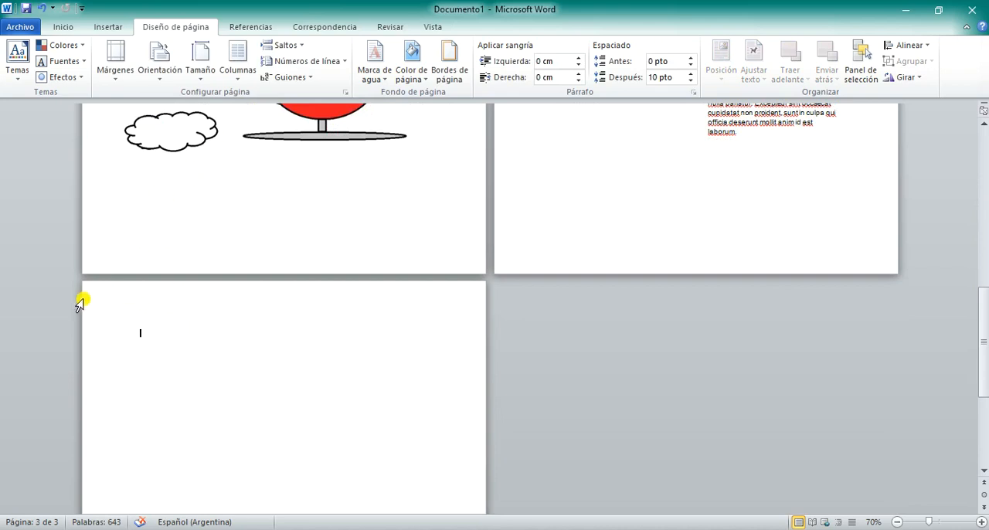
pyautogui.write('Lorem ipsum dolor sit amet, consectetur adipiscing elit, sed do eiusmod tempor incididunt ut labore et dolore magna aliqua. Ut enim ad minim veniam, quis nostrud exercitation ullamco laboris nisi ut aliquip ex ea commodo consequat. Duis aute irure dolor in reprehenderit in voluptate velit esse cillum dolore eu fugiat nulla pariatur. Excepteur sint occaecat cupidatat non proident, sunt in culpa qui officia deserunt mollit anim id est laborum.')
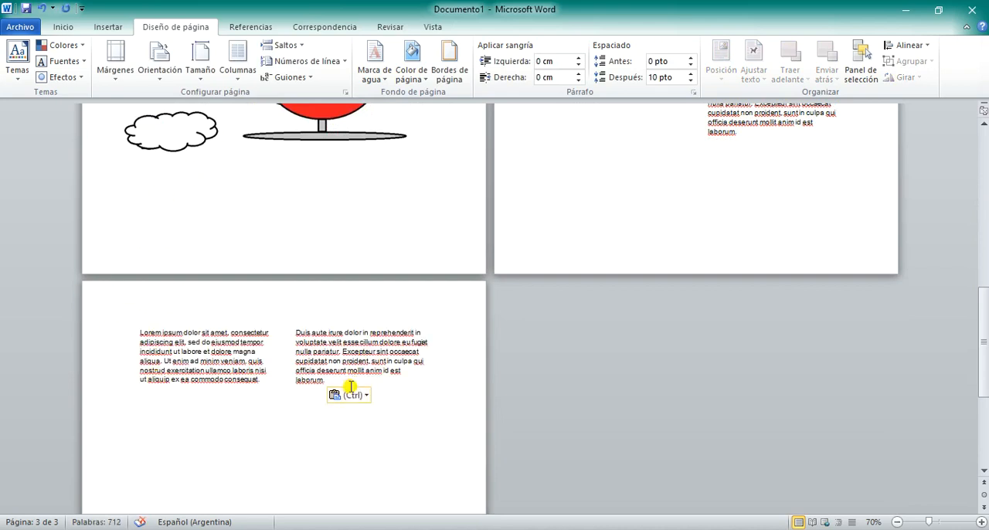
pyautogui.hotkey('ctrl', 'z')
pyautogui.hotkey('ctrl', 'z')
pyautogui.hotkey('ctrl', 'z')
pyautogui.hotkey('ctrl', 'z')
pyautogui.hotkey('ctrl', 'z')
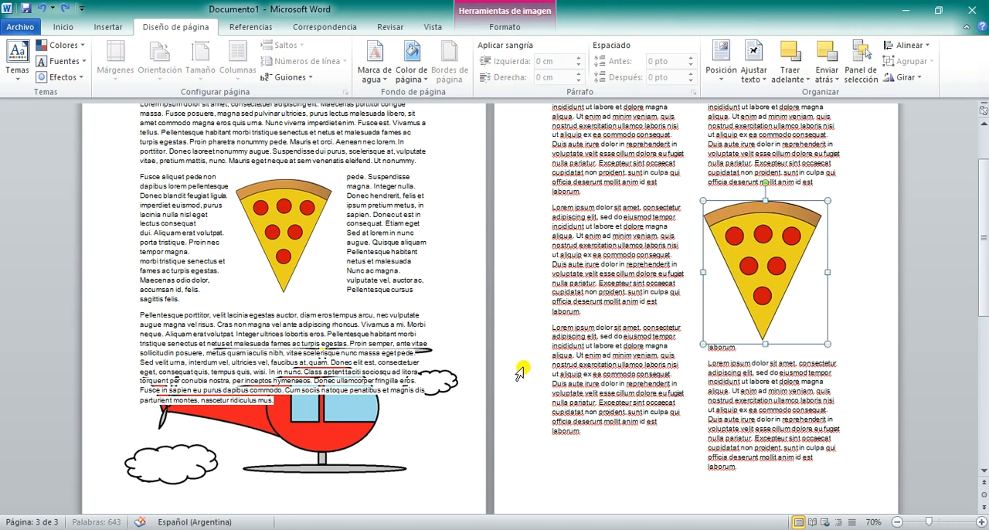
# Step: Try the three-column preset (Tres) with the insertion point on page 3
pyautogui.scroll(-3, 515, 370)
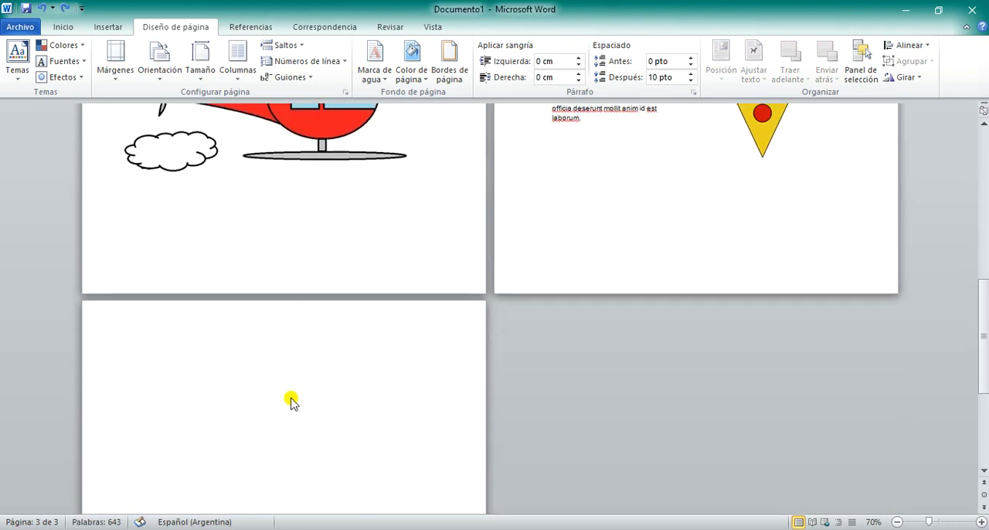
pyautogui.click(237, 63)
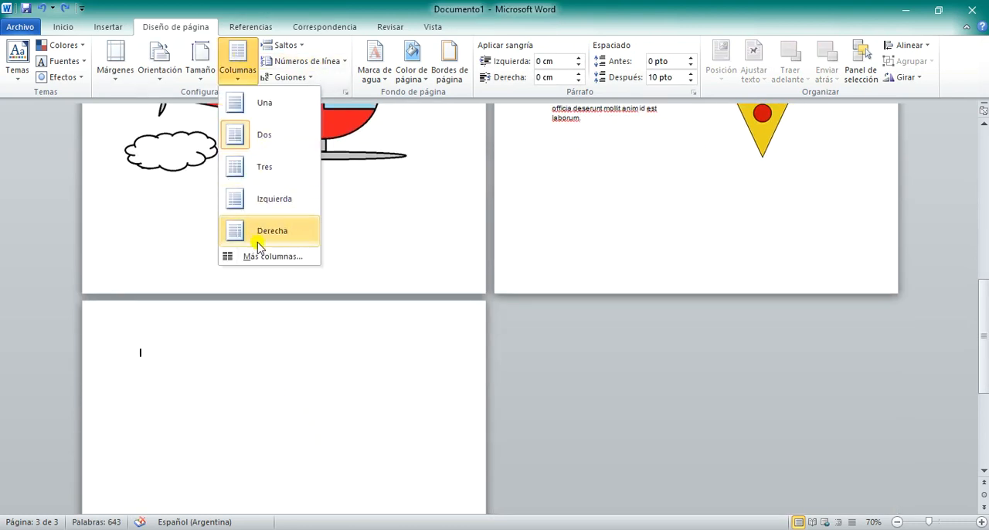
pyautogui.click(269, 171)
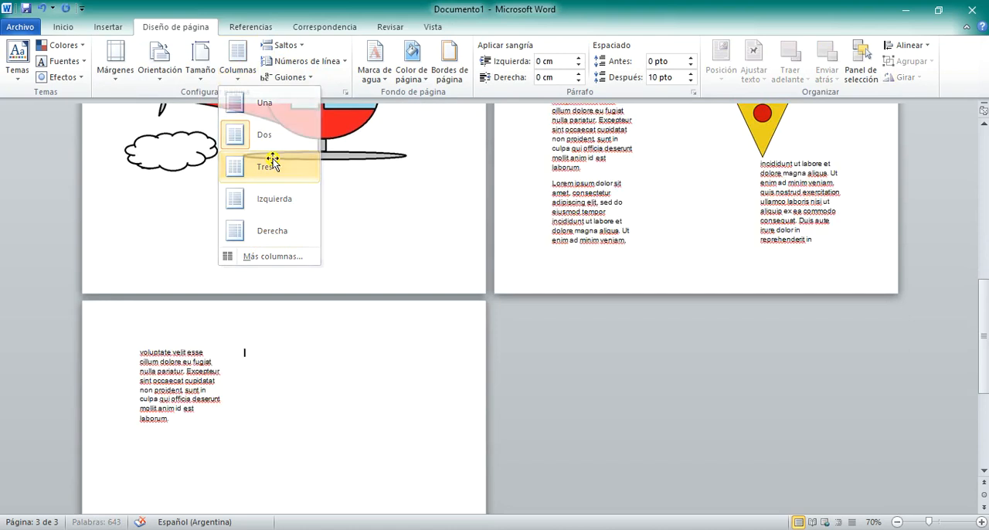
# Step: Set three equal columns (Tres) on page 3, applied from this point onward (De aquí en adelante)
pyautogui.click(239, 66)
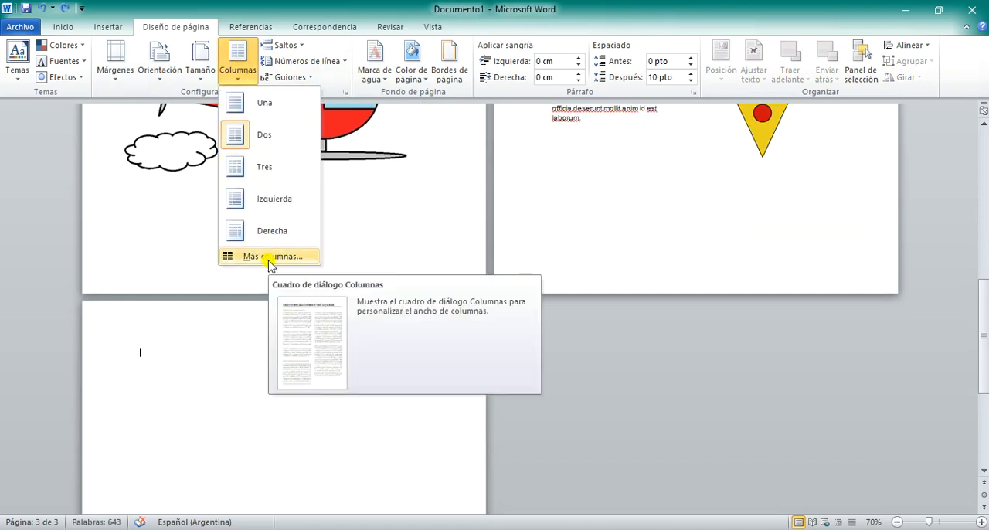
pyautogui.click(270, 260)
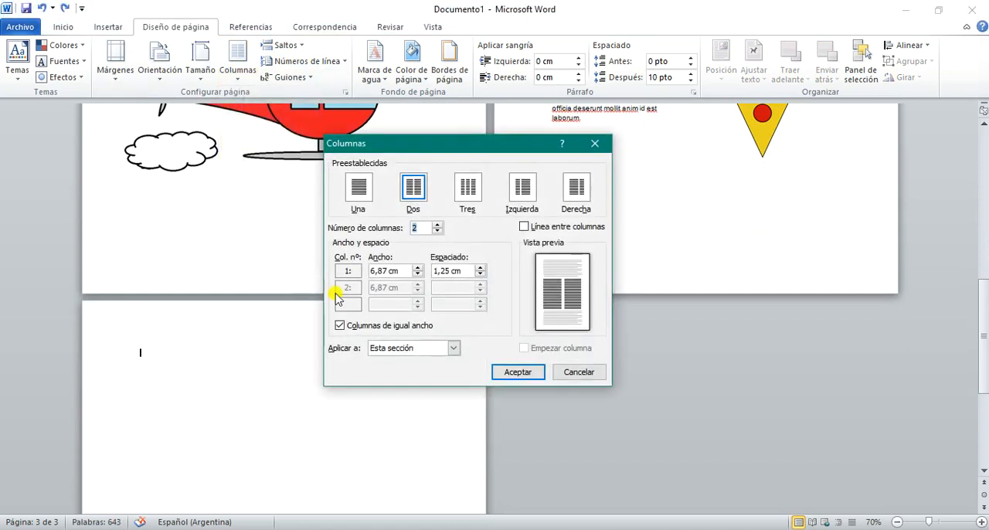
pyautogui.click(468, 187)
pyautogui.click(394, 348)
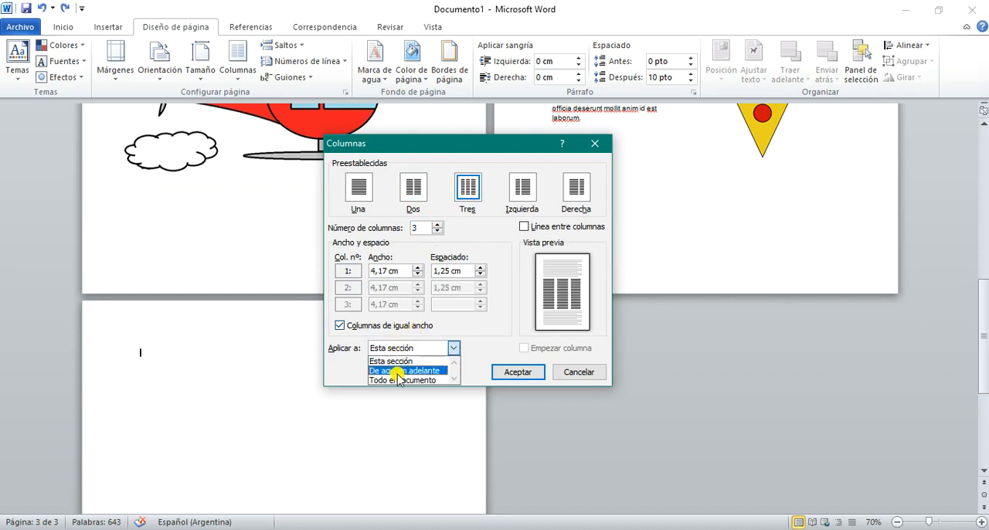
pyautogui.click(403, 371)
pyautogui.click(518, 373)
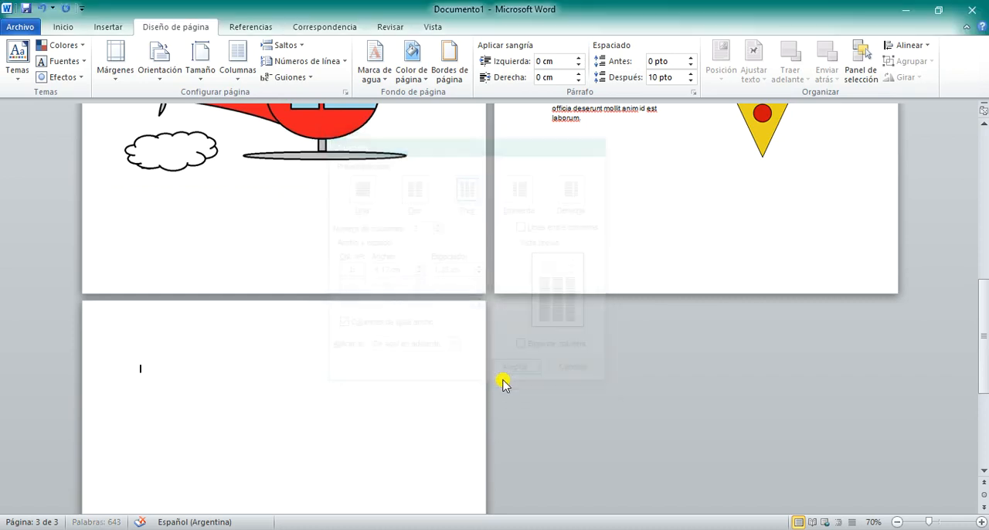
# Step: Paste the copied Lorem ipsum paragraph into each of the three columns on page 3, separating the copies with column breaks
pyautogui.write('Lorem ipsum dolor sit amet, consectetur adipiscing elit, sed do eiusmod tempor incididunt ut labore et dolore magna aliqua. Ut enim ad minim veniam, quis nostrud exercitation ullamco laboris nisi ut aliquip ex ea commodo consequat. Duis aute irure dolor in reprehenderit in voluptate velit esse cillum dolore eu fugiat nulla pariatur. Excepteur sint occaecat cupidatat non proident, sunt in culpa qui officia deserunt mollit anim id est laborum.')
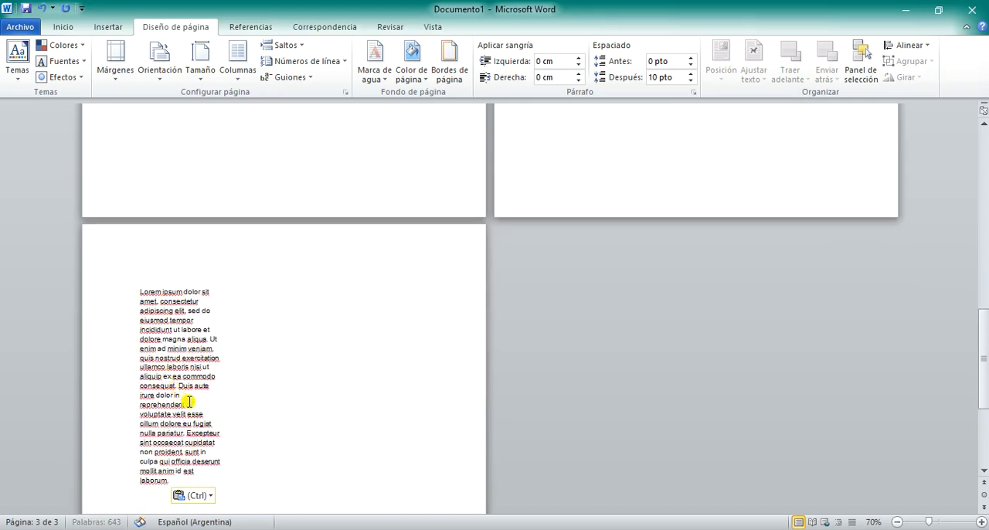
pyautogui.click(287, 45)
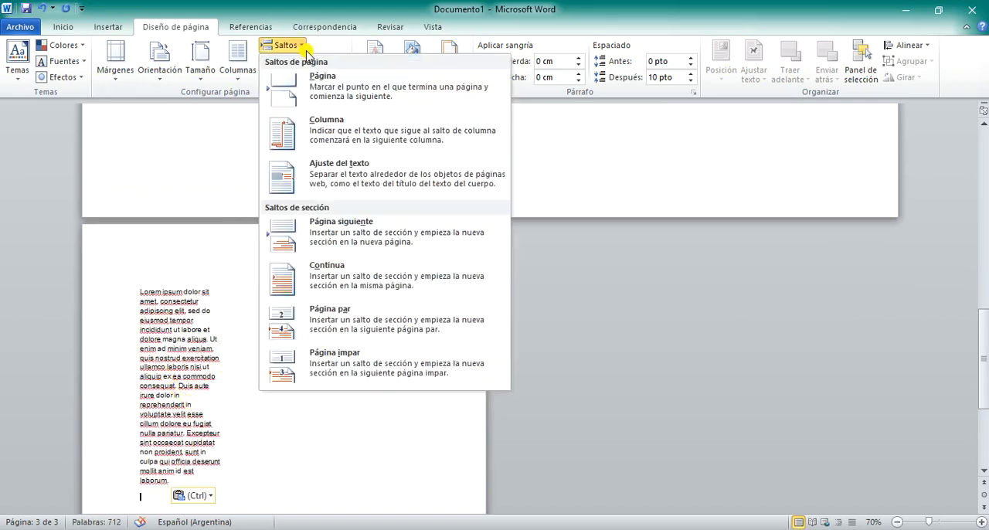
pyautogui.click(323, 122)
pyautogui.write('Lorem ipsum dolor sit amet, consectetur adipiscing elit, sed do eiusmod tempor incididunt ut labore et dolore magna aliqua. Ut enim ad minim veniam, quis nostrud exercitation ullamco laboris nisi ut aliquip ex ea commodo consequat. Duis aute irure dolor in reprehenderit in voluptate velit esse cillum dolore eu fugiat nulla pariatur. Excepteur sint occaecat cupidatat non proident, sunt in culpa qui officia deserunt mollit anim id est laborum.')
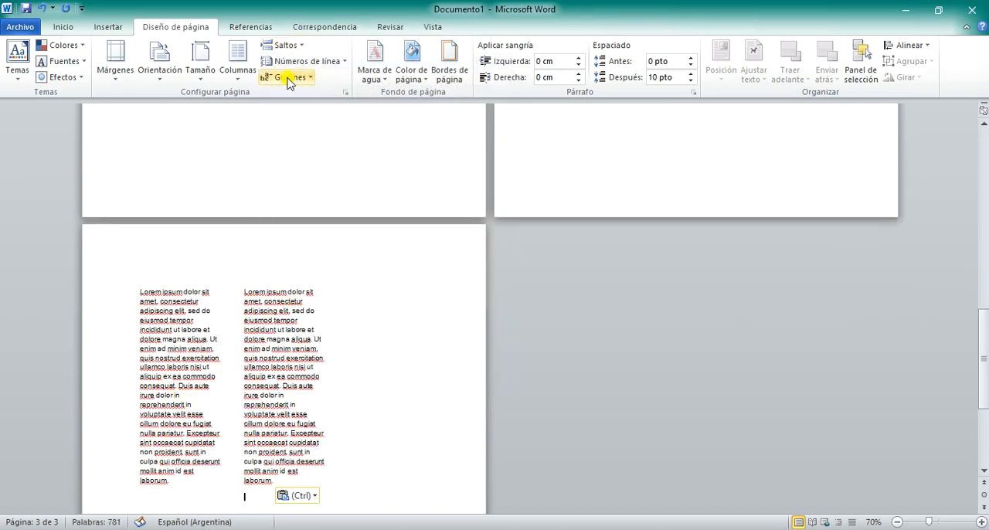
pyautogui.click(292, 46)
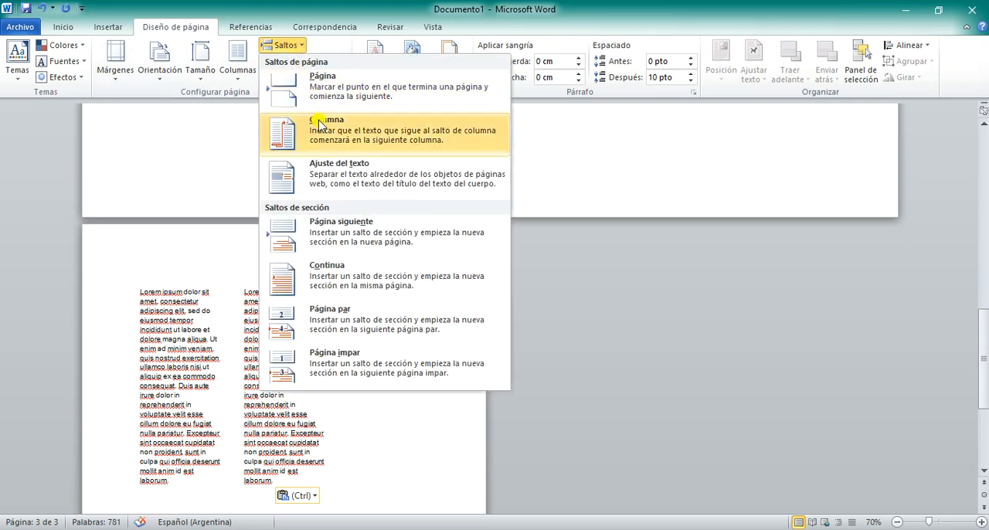
pyautogui.click(286, 143)
pyautogui.write('Lorem ipsum dolor sit amet, consectetur adipiscing elit, sed do eiusmod tempor incididunt ut labore et dolore magna aliqua. Ut enim ad minim veniam, quis nostrud exercitation ullamco laboris nisi ut aliquip ex ea commodo consequat. Duis aute irure dolor in reprehenderit in voluptate velit esse cillum dolore eu fugiat nulla pariatur. Excepteur sint occaecat cupidatat non proident, sunt in culpa qui officia deserunt mollit anim id est laborum.')
pyautogui.scroll(5, 333, 201)
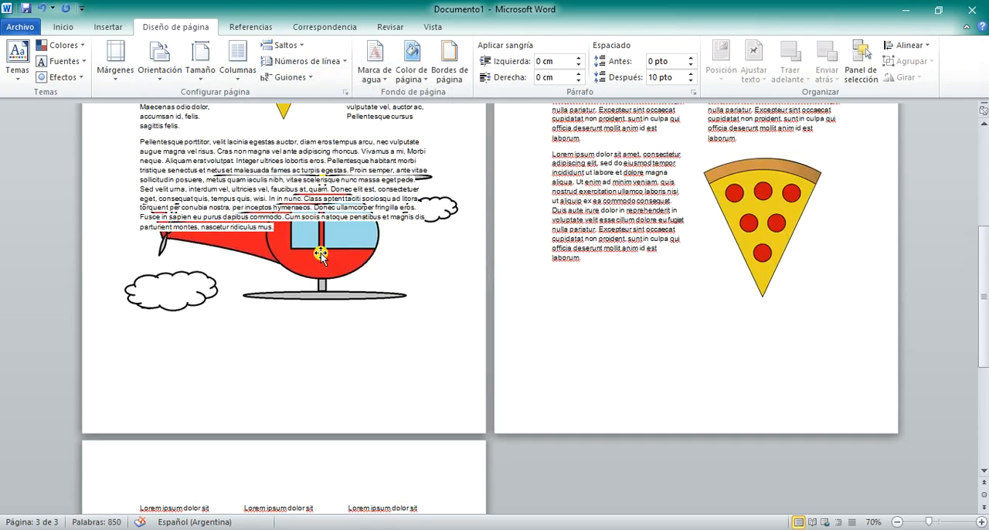
pyautogui.scroll(-3, 348, 194)
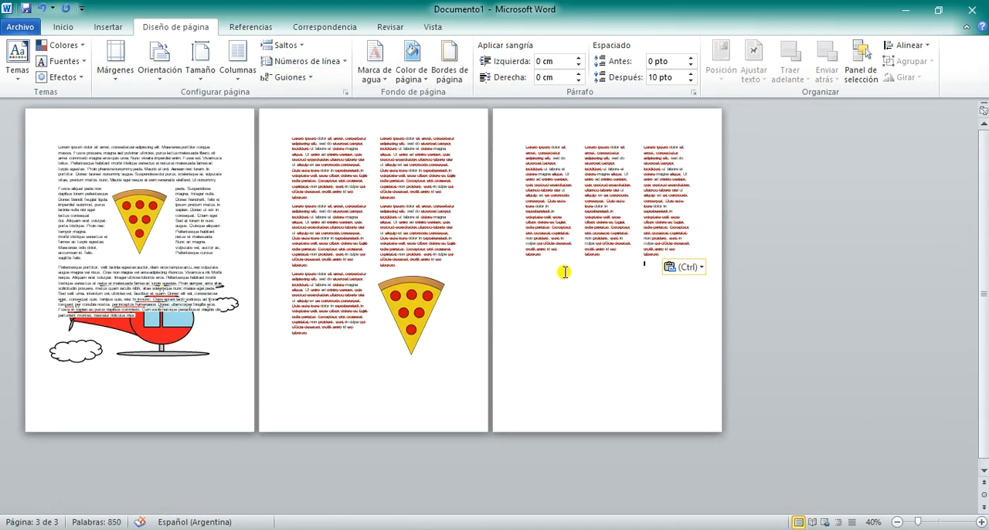
pyautogui.scroll(1, 462, 166)
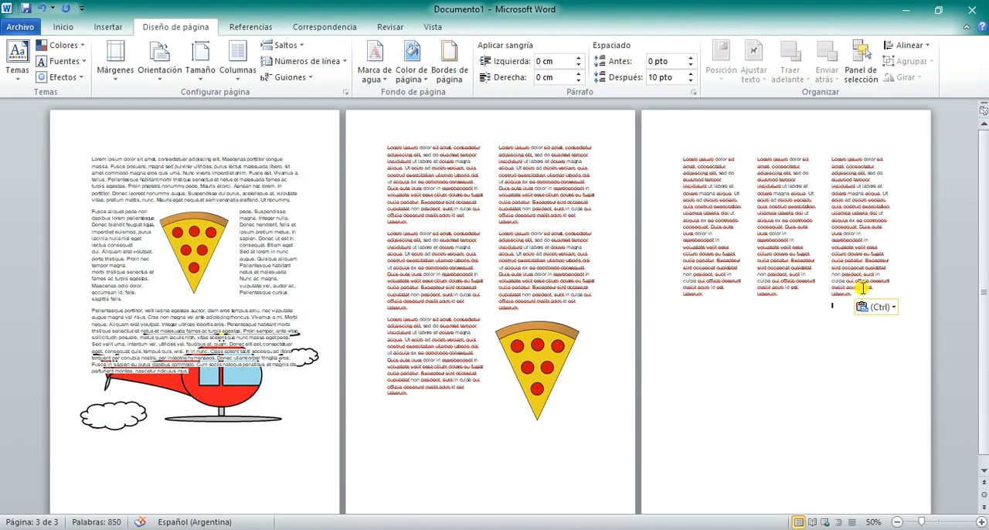
# Step: Try to add a line between columns with all the text on page 3 selected, and undo it
pyautogui.moveTo(851, 295); pyautogui.dragTo(639, 150)
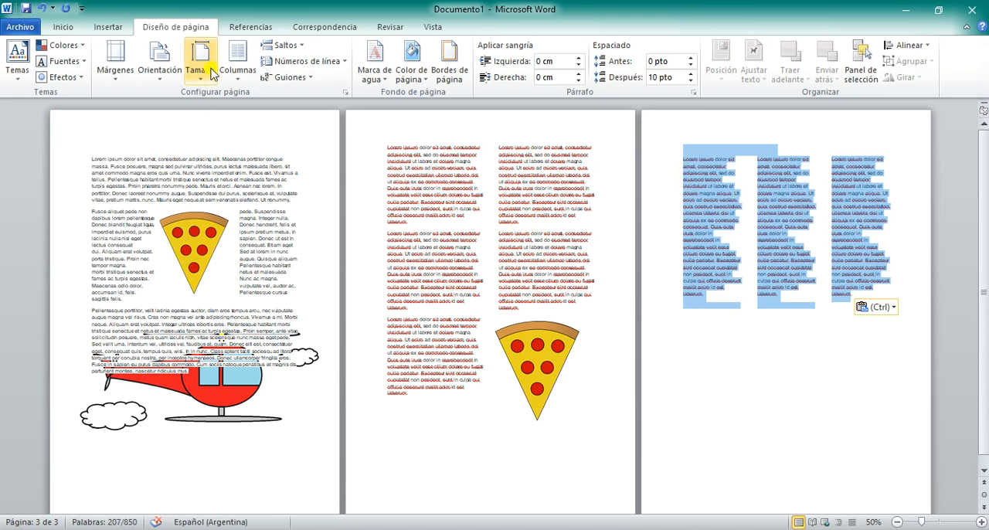
pyautogui.click(238, 73)
pyautogui.click(275, 256)
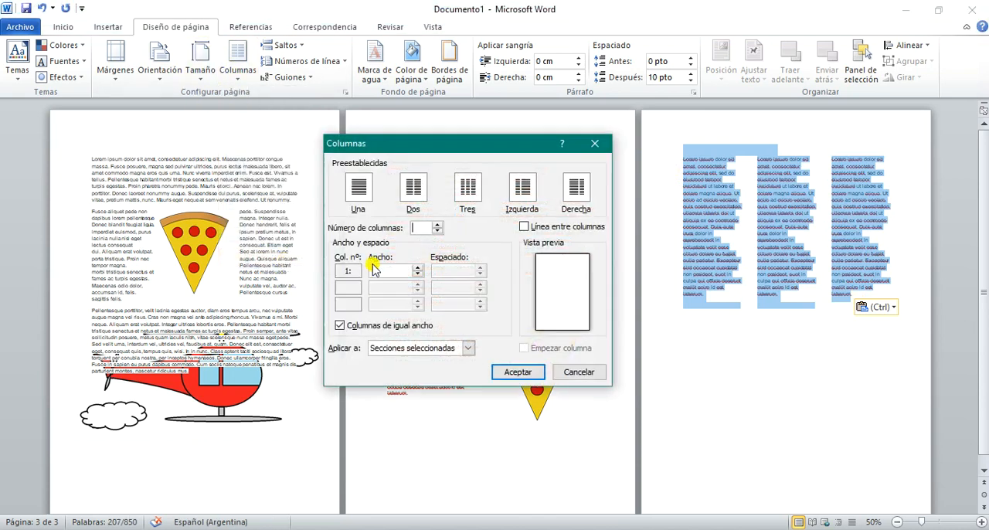
pyautogui.click(524, 225)
pyautogui.click(520, 369)
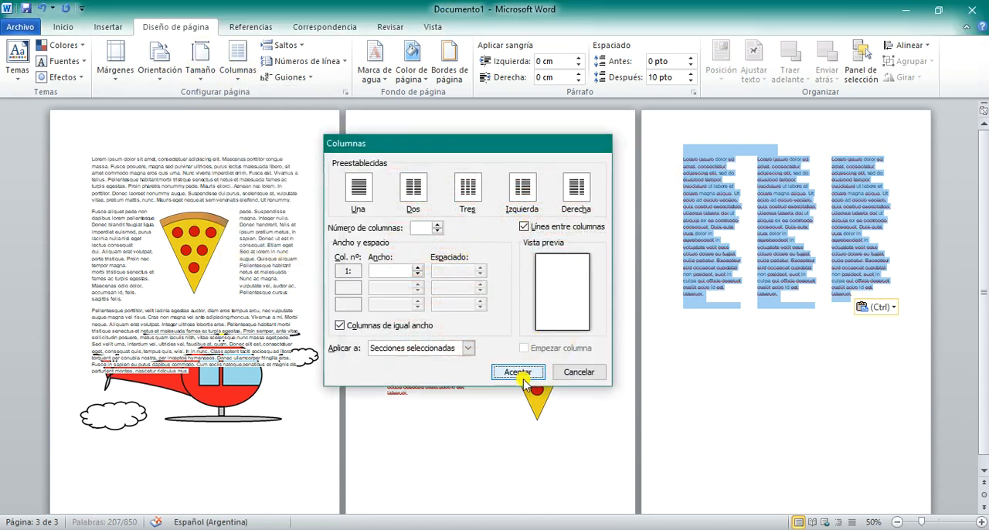
pyautogui.hotkey('ctrl', 'z')
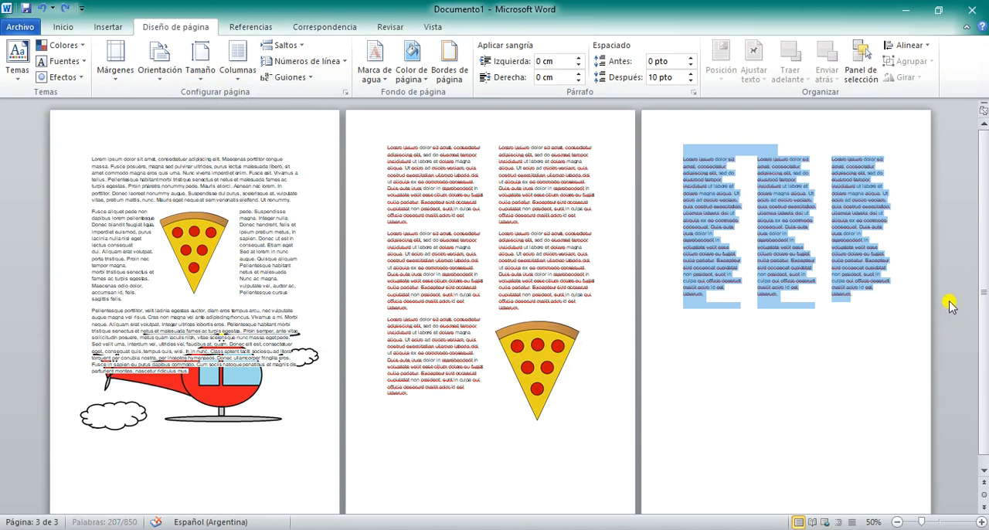
pyautogui.click(927, 282)
pyautogui.scroll(1, 907, 214)
pyautogui.scroll(1, 133, 329)
pyautogui.moveTo(172, 206); pyautogui.dragTo(465, 374)
pyautogui.click(237, 58)
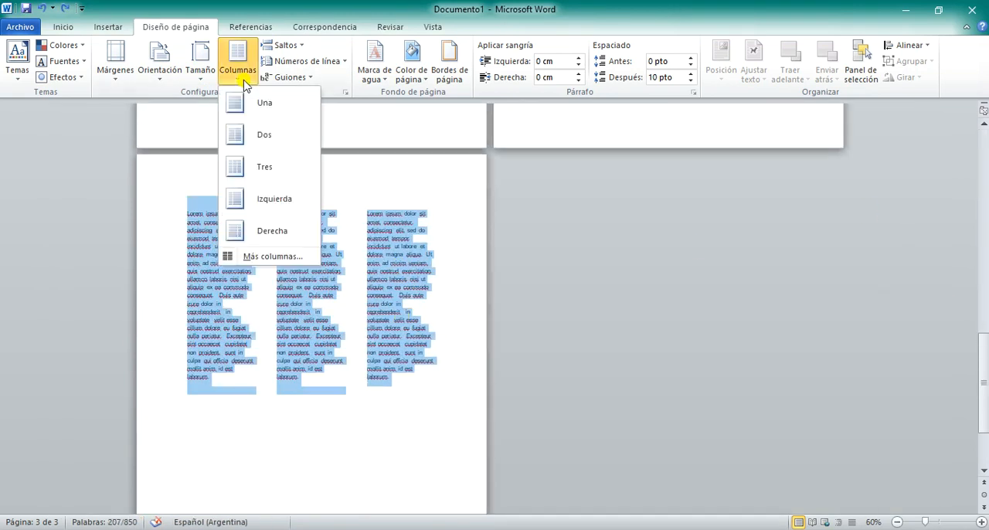
pyautogui.click(276, 259)
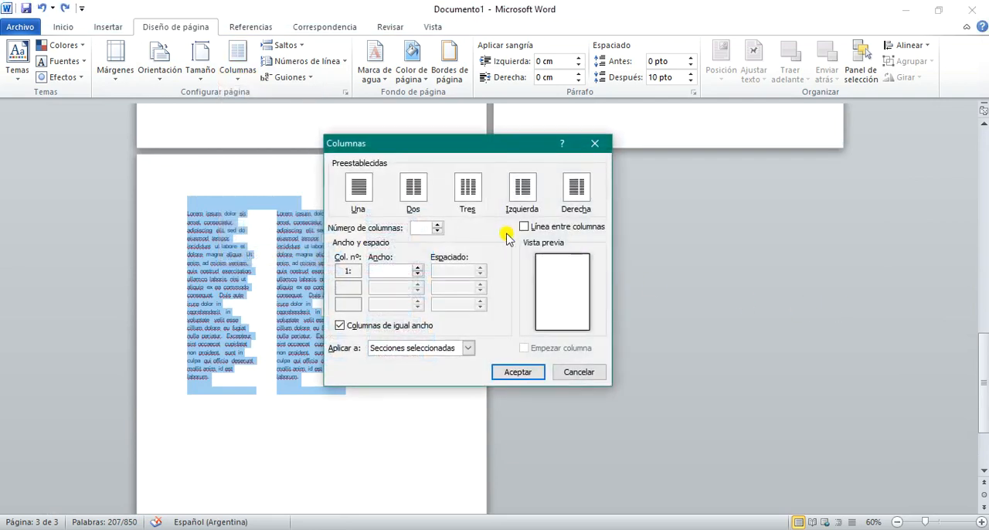
pyautogui.click(579, 372)
# Step: Add a line between the three columns on page 3, applied to this section (Esta sección), from the start of the first column
pyautogui.click(208, 203)
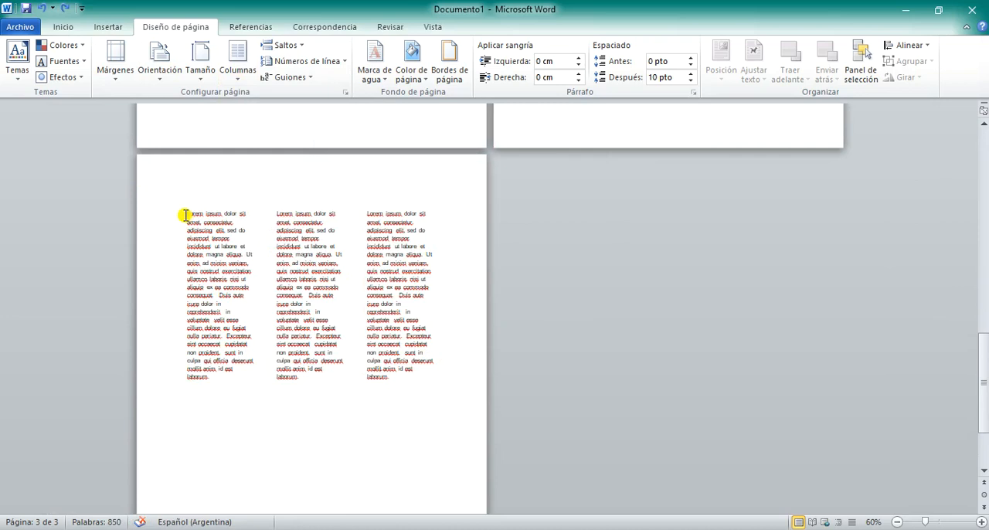
pyautogui.click(237, 62)
pyautogui.click(254, 258)
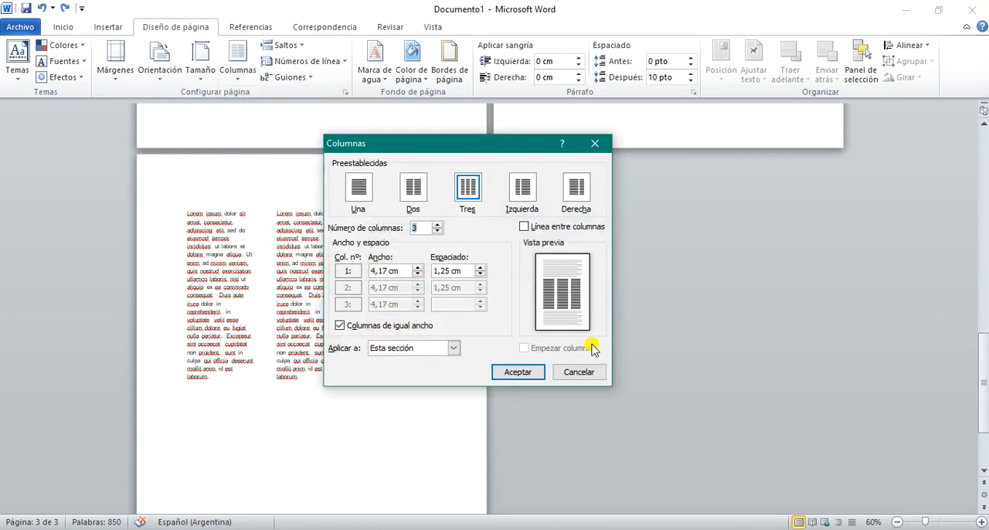
pyautogui.click(524, 227)
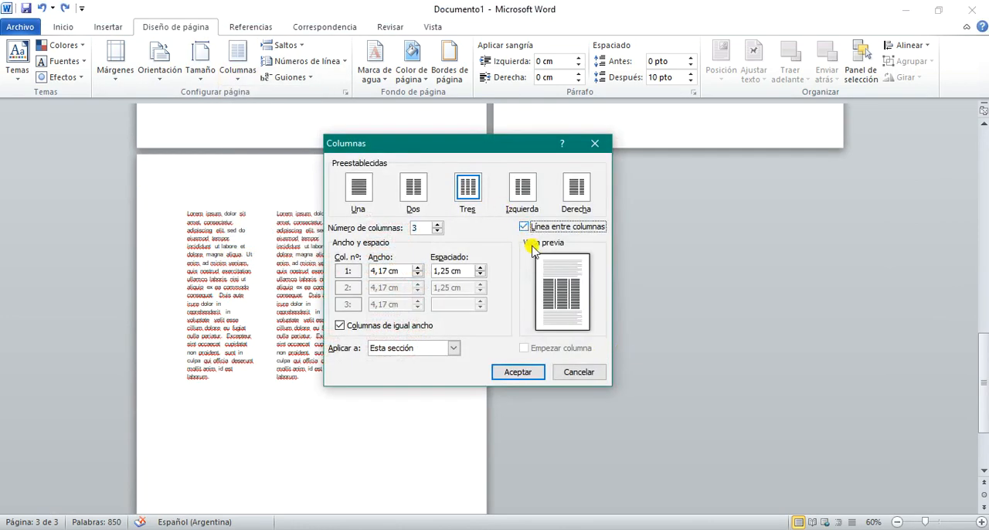
pyautogui.click(514, 372)
pyautogui.scroll(3, 417, 402)
pyautogui.scroll(1, 406, 410)
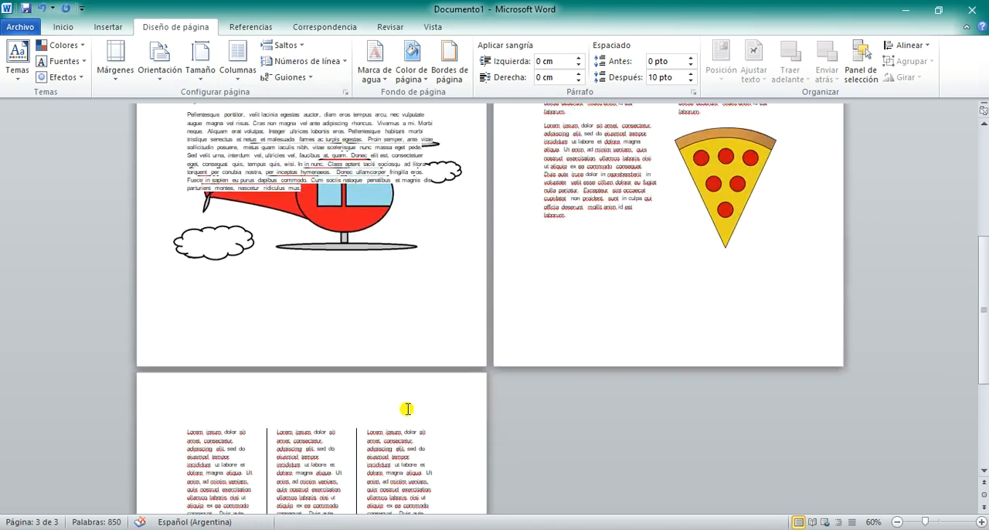
pyautogui.scroll(-4, 405, 410)
pyautogui.scroll(2, 404, 410)
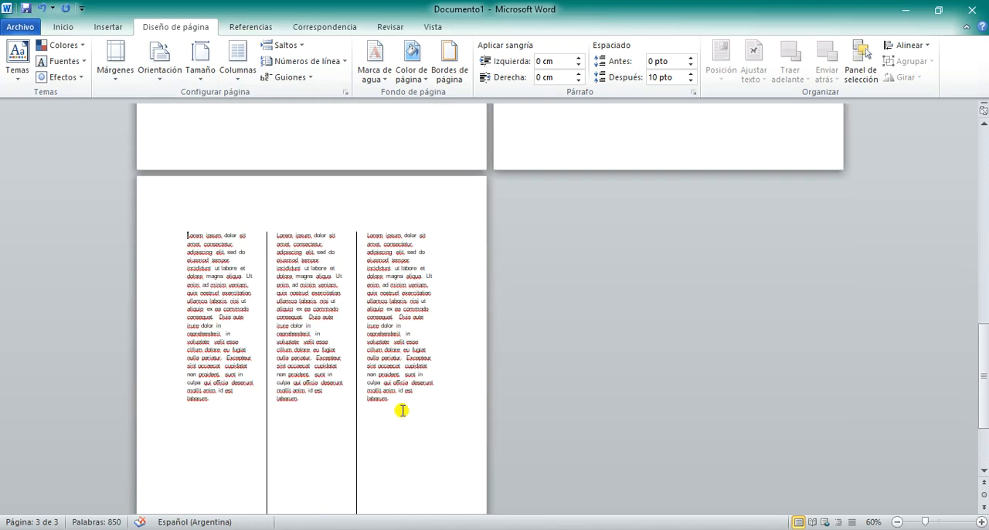
# Step: Examine the scope options for applying column settings (Esta sección, De aquí en adelante, Todo el documento) without changing anything
pyautogui.scroll(1, 402, 411)
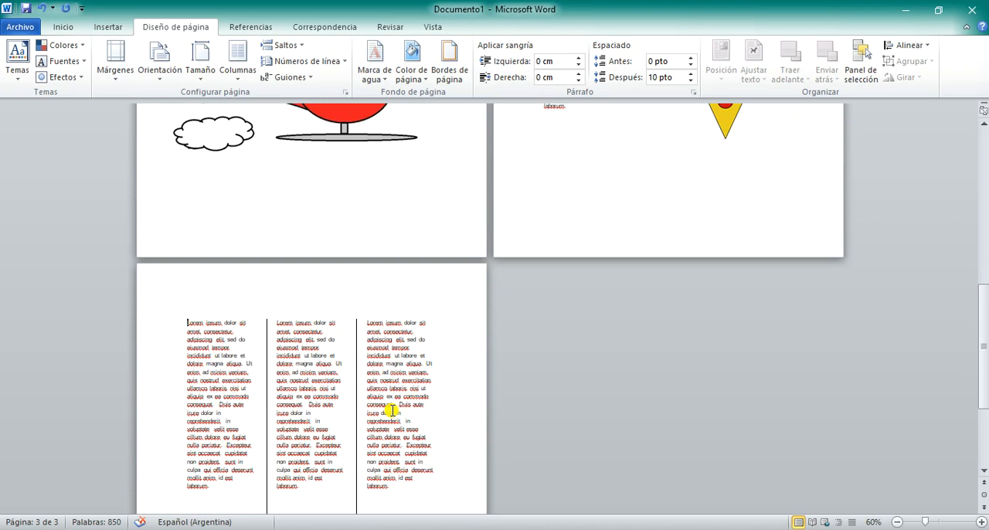
pyautogui.scroll(4, 392, 410)
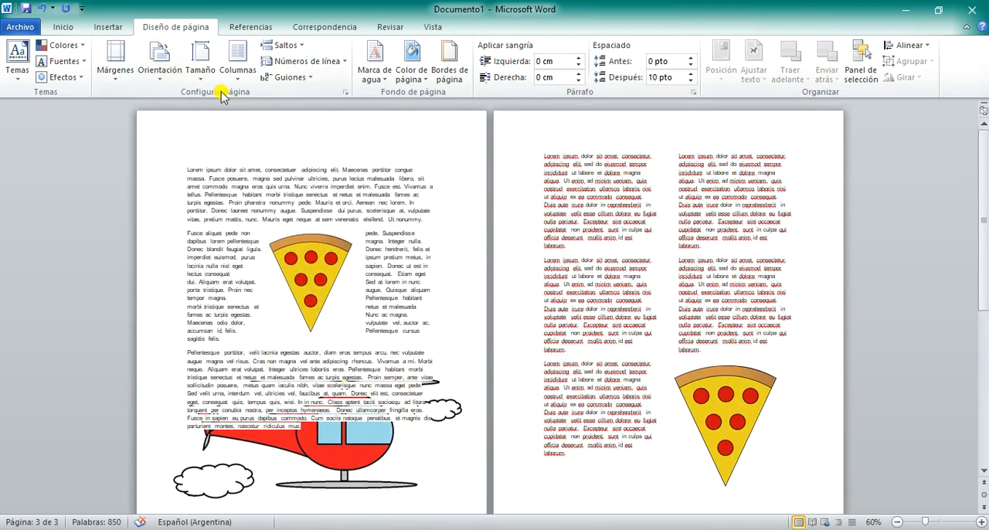
pyautogui.click(237, 62)
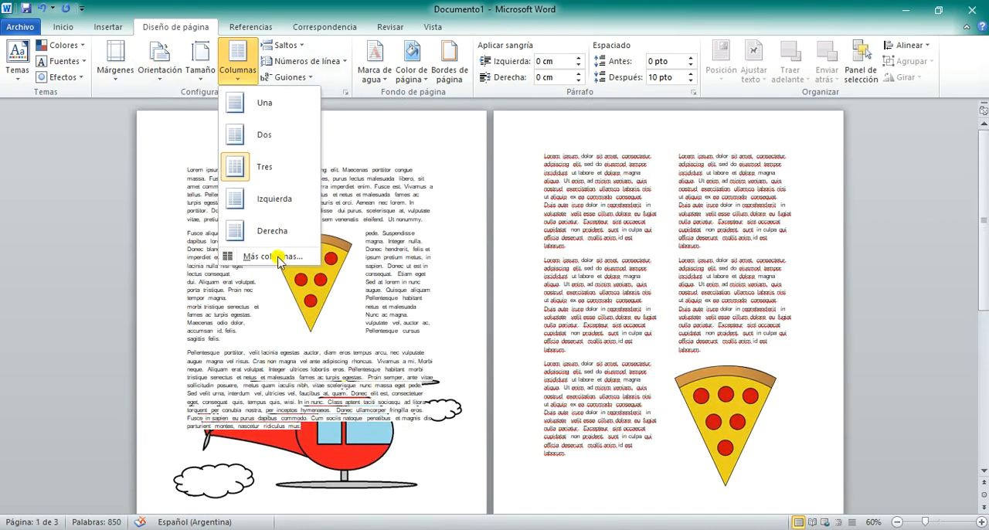
pyautogui.click(276, 258)
pyautogui.click(422, 350)
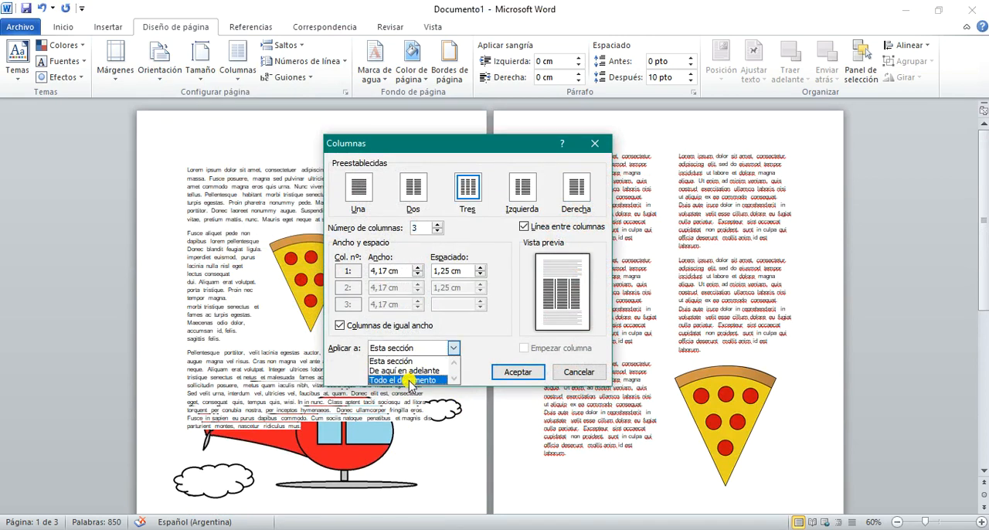
pyautogui.click(579, 371)
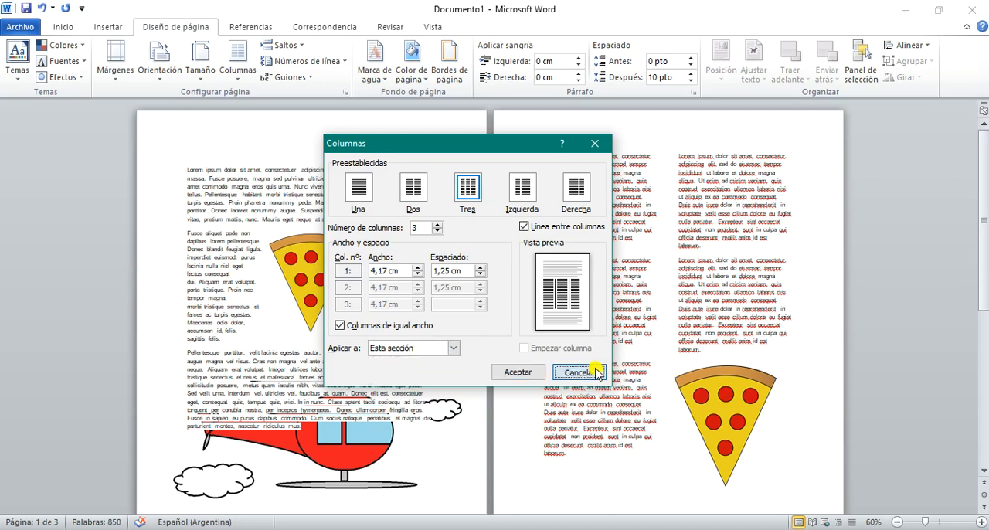
pyautogui.click(579, 371)
# Step: Examine the available page, column and section breaks, and review the layout of the three pages
pyautogui.click(285, 45)
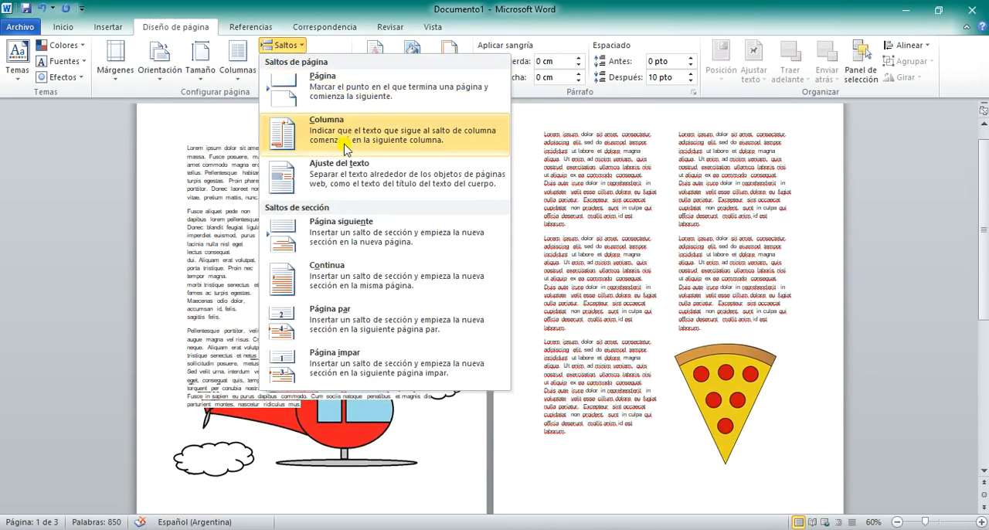
pyautogui.click(716, 470)
pyautogui.scroll(-3, 617, 439)
pyautogui.scroll(-4, 611, 449)
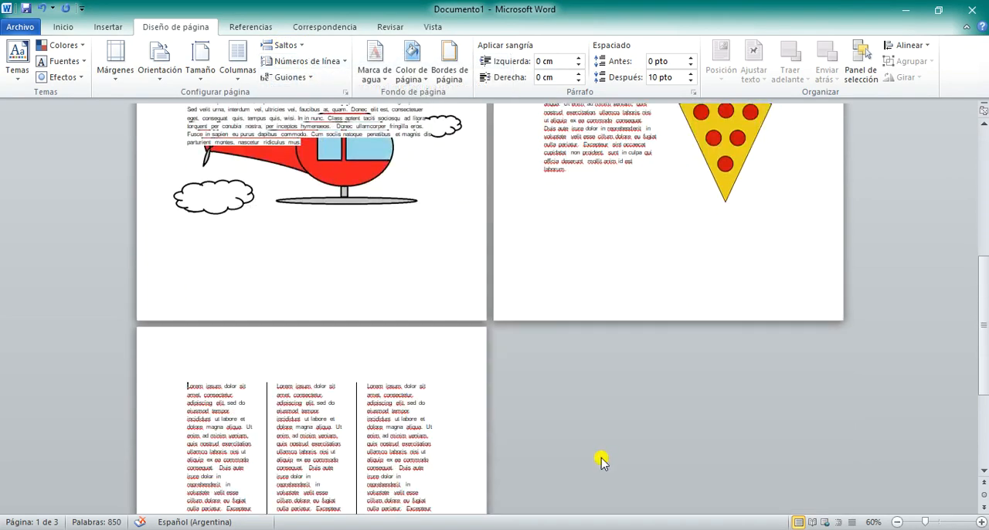
pyautogui.scroll(6, 598, 456)
pyautogui.scroll(1, 599, 451)
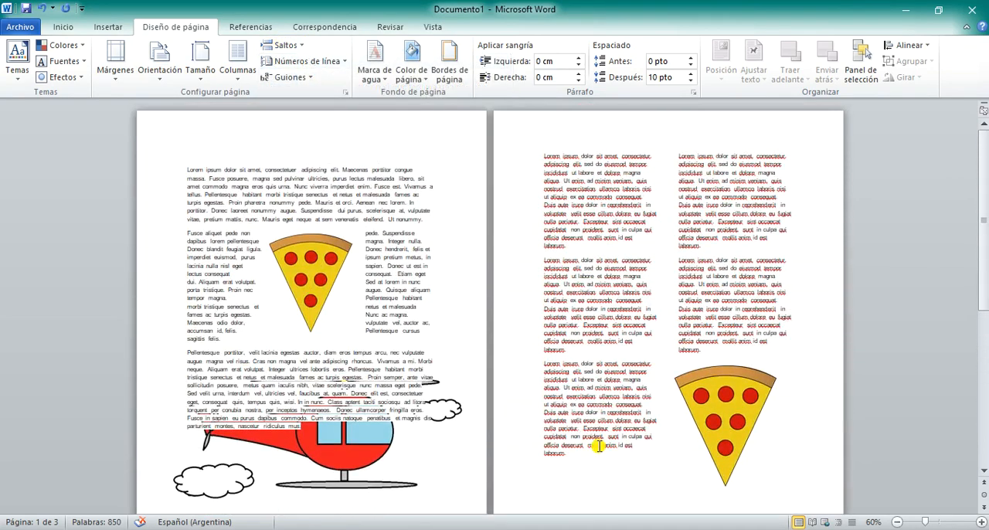
pyautogui.scroll(-4, 599, 446)
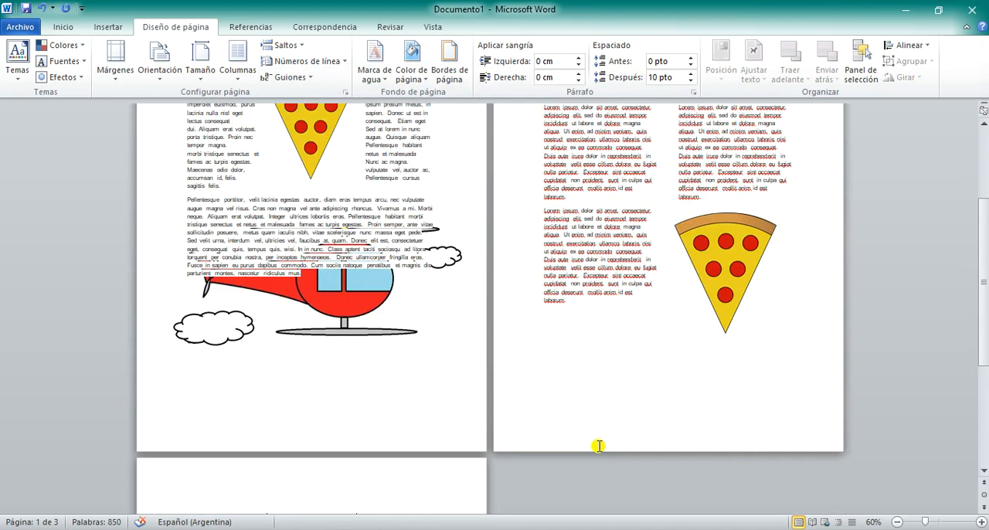
pyautogui.scroll(-4, 599, 446)
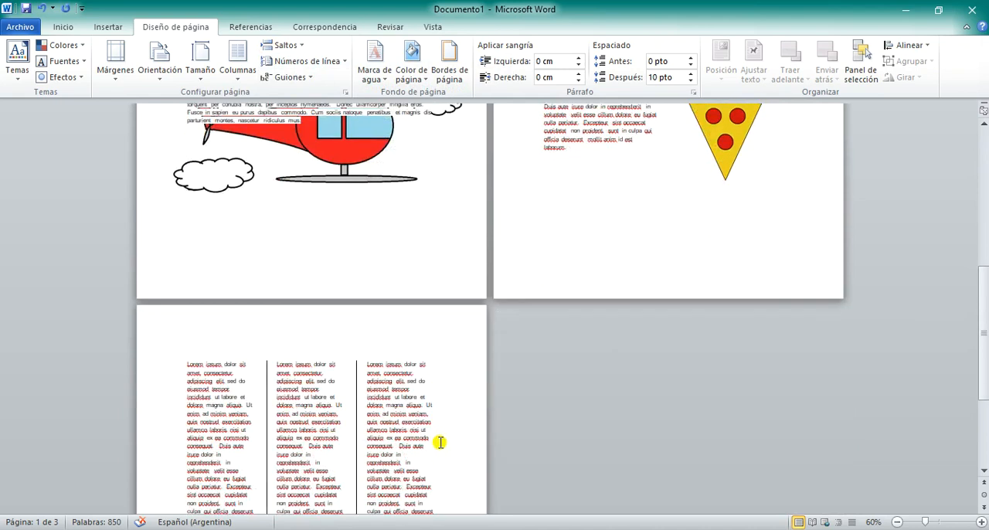
# Step: Check the column settings of the blank line above the three columns on page 3 without changing anything
pyautogui.click(174, 348)
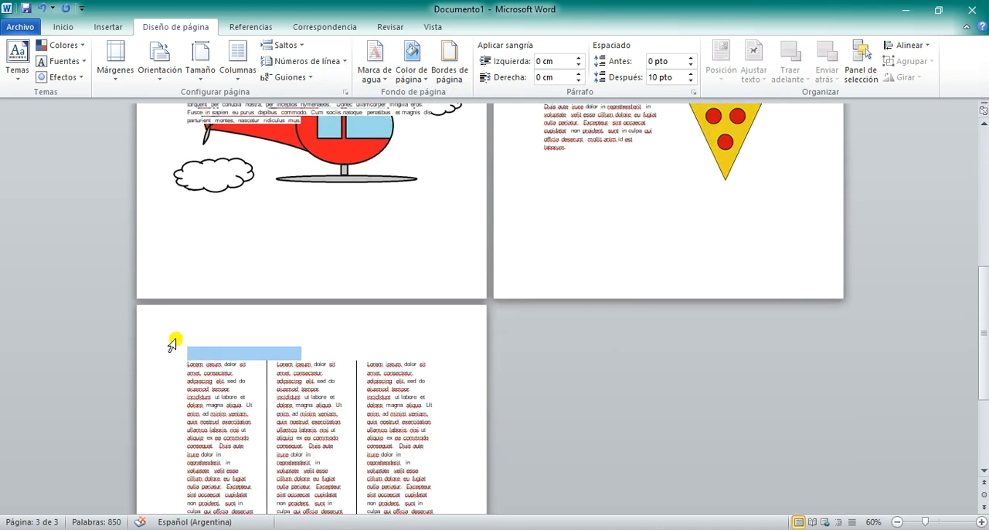
pyautogui.click(238, 73)
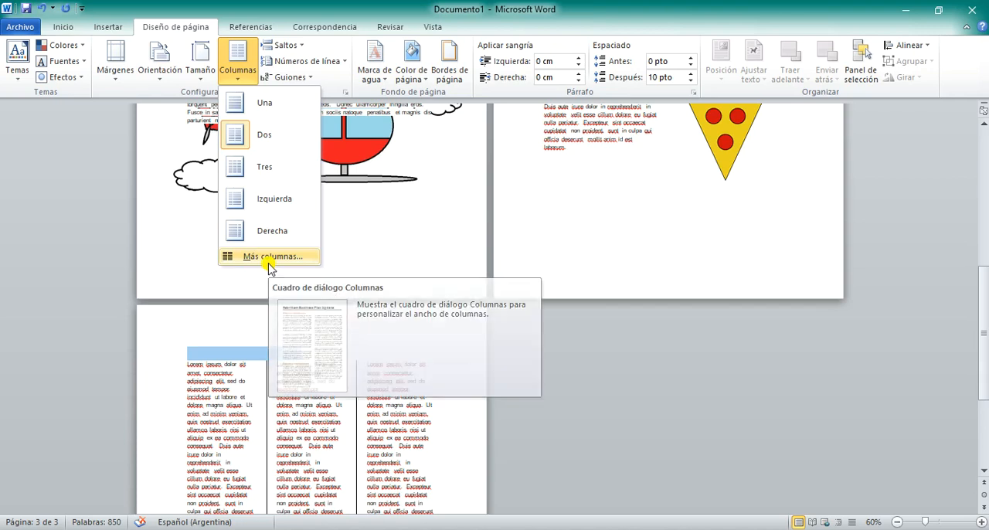
pyautogui.click(269, 261)
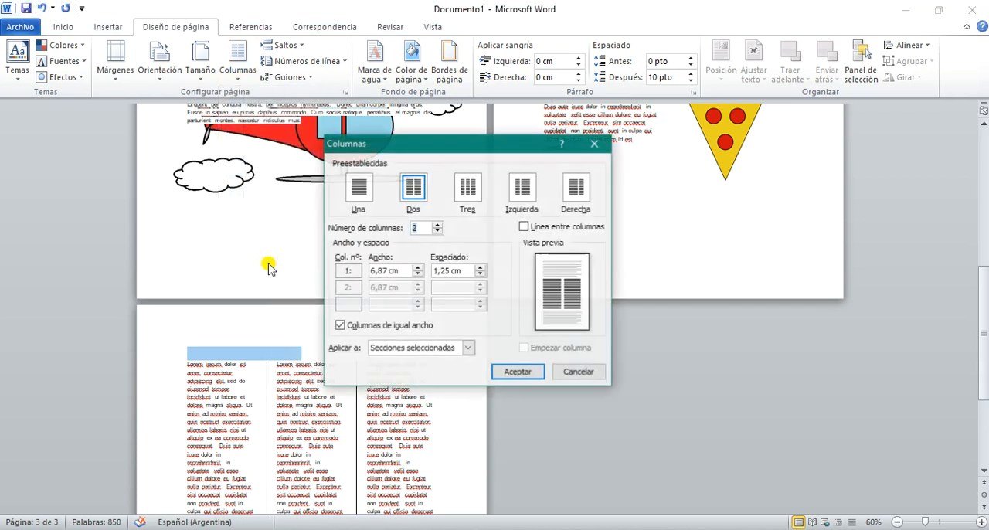
pyautogui.click(578, 373)
# Step: Try repeatedly to delete the blank line above the three columns on page 3, restoring the layout each time
pyautogui.click(185, 340)
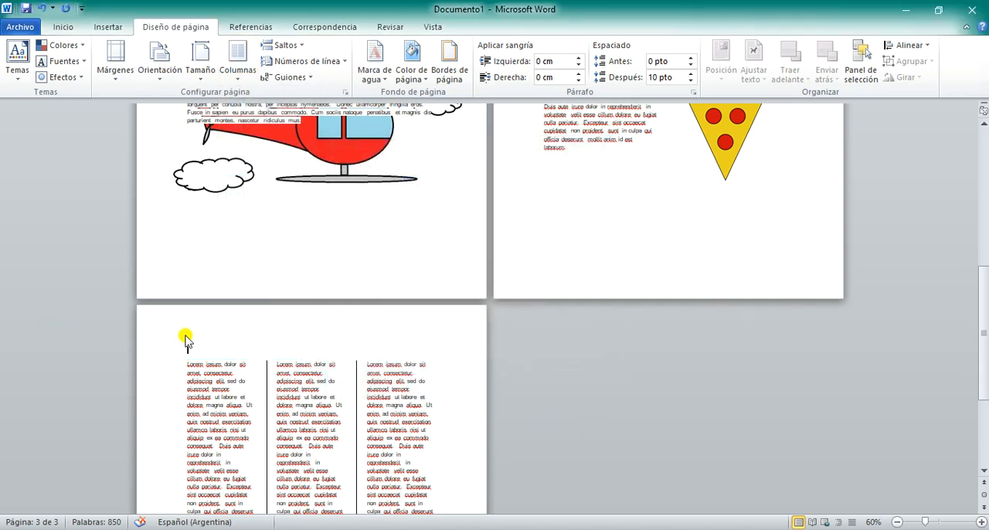
pyautogui.press('BackSpace')
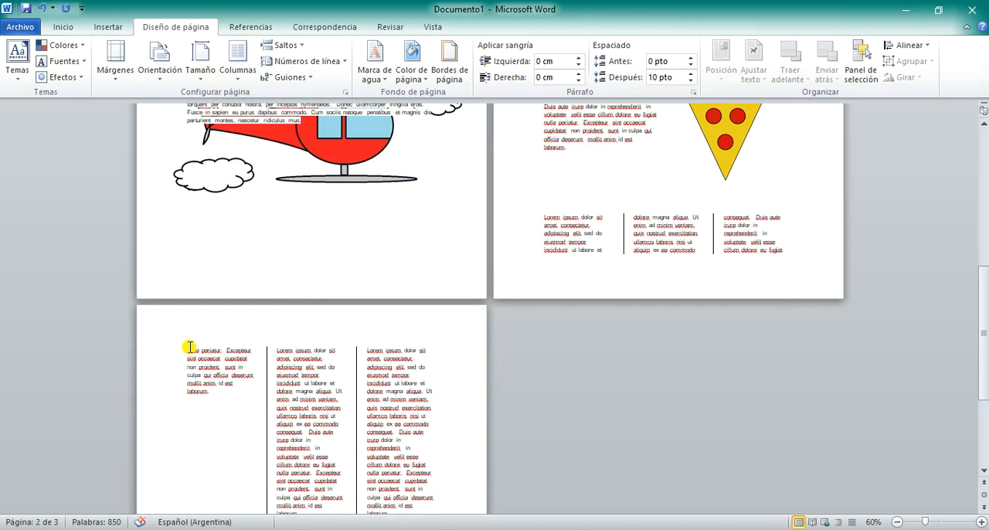
pyautogui.hotkey('ctrl', 'z')
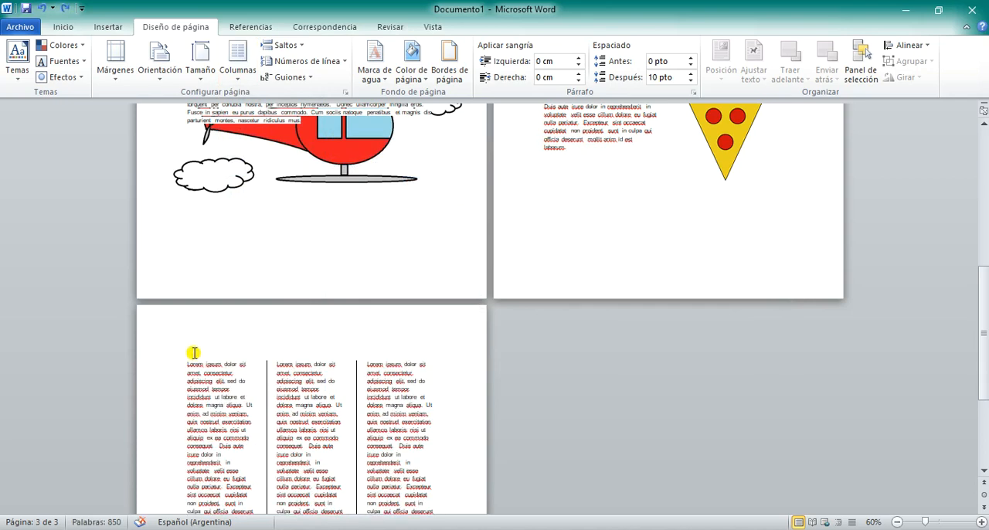
pyautogui.press('BackSpace')
pyautogui.scroll(3, 598, 296)
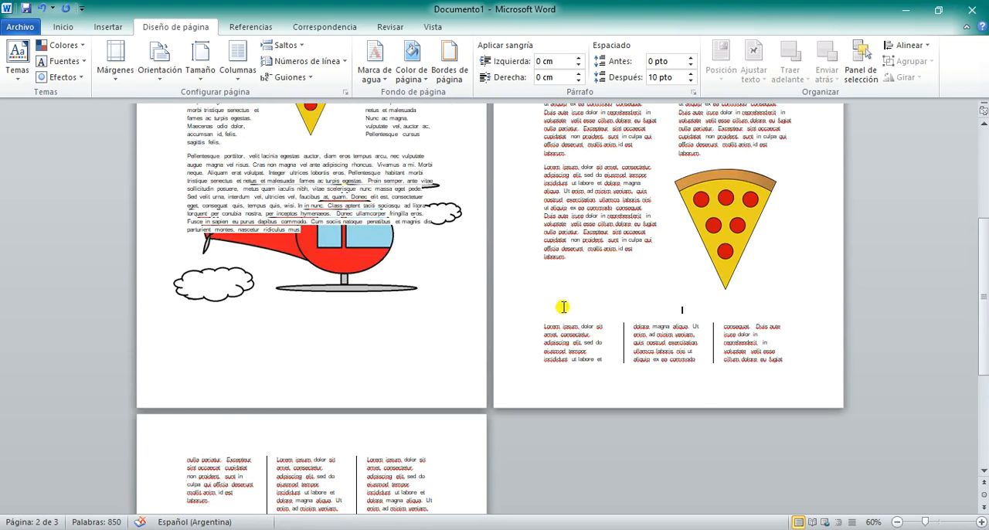
pyautogui.hotkey('ctrl', 'z')
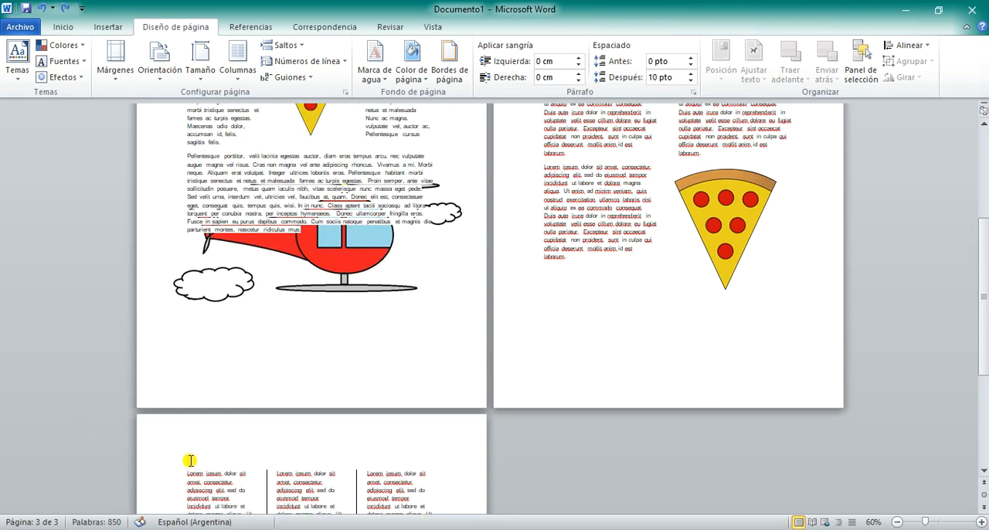
pyautogui.press('BackSpace')
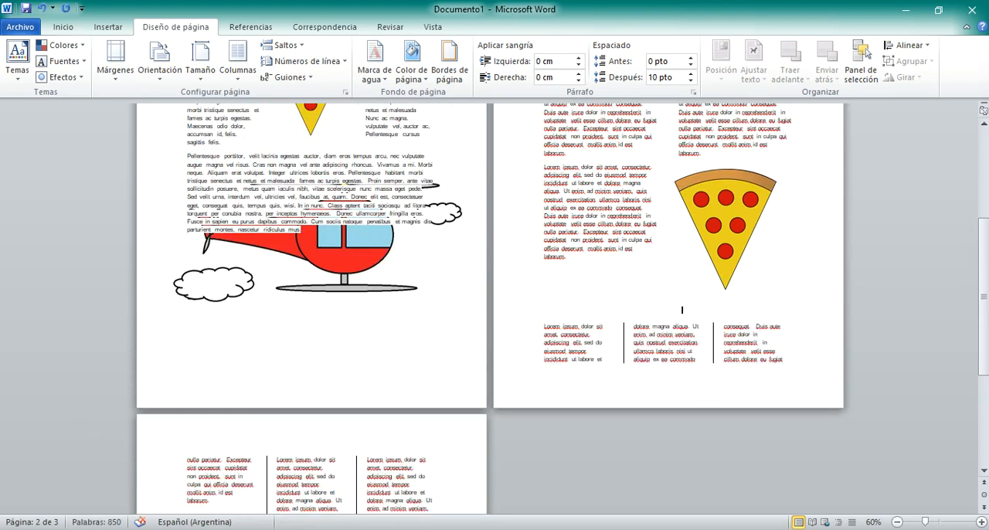
pyautogui.press('Return')
pyautogui.scroll(-4, 231, 455)
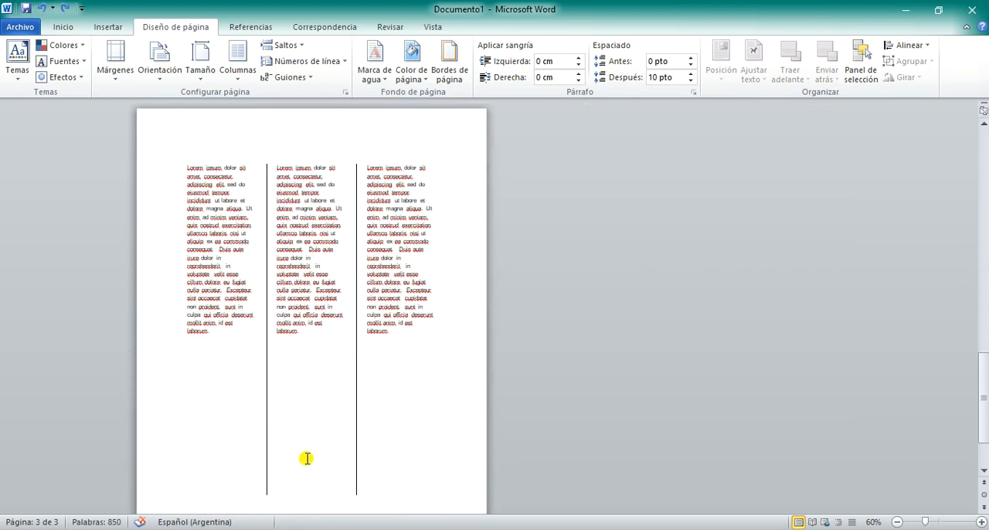